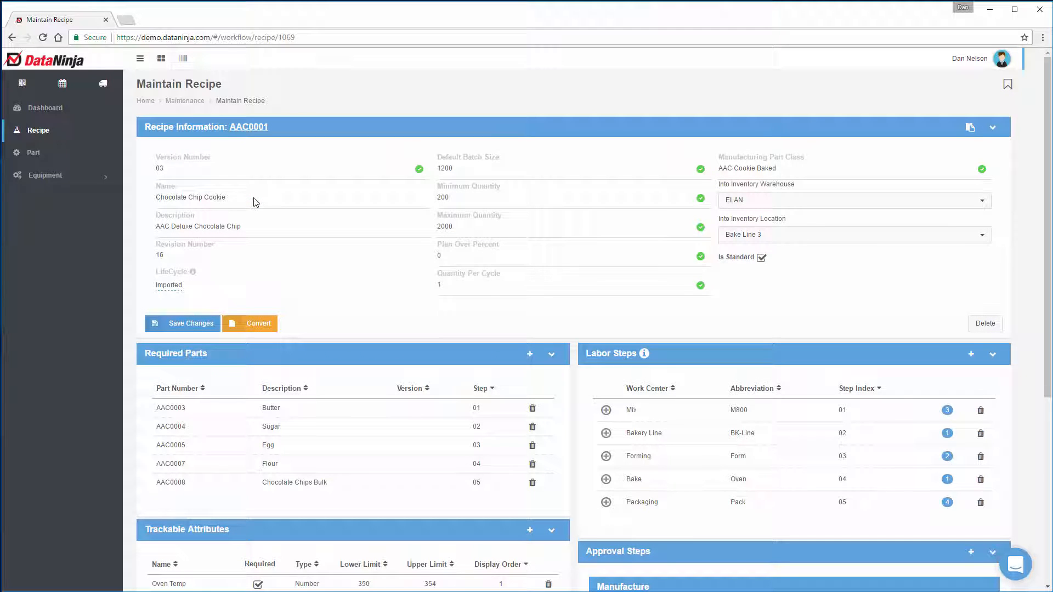
scroll(254, 202, "down", 3)
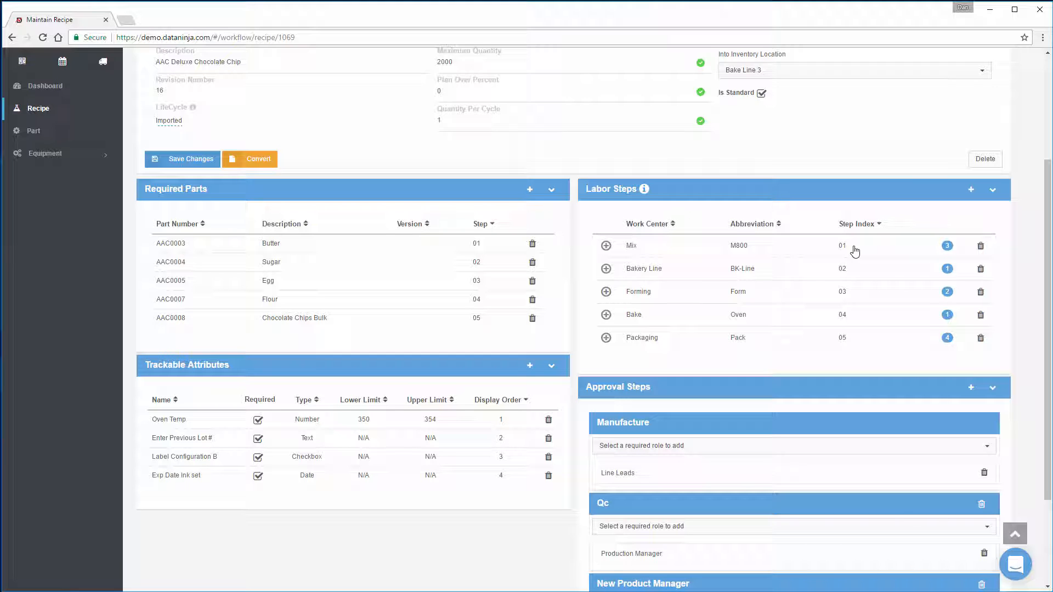
scroll(853, 250, "down", 1)
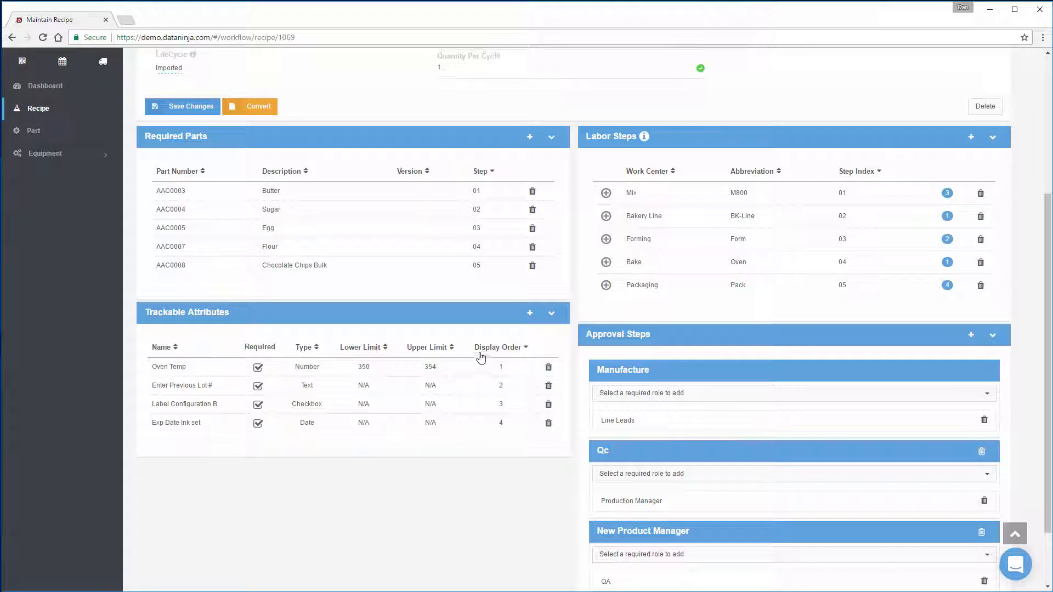
scroll(486, 356, "up", 4)
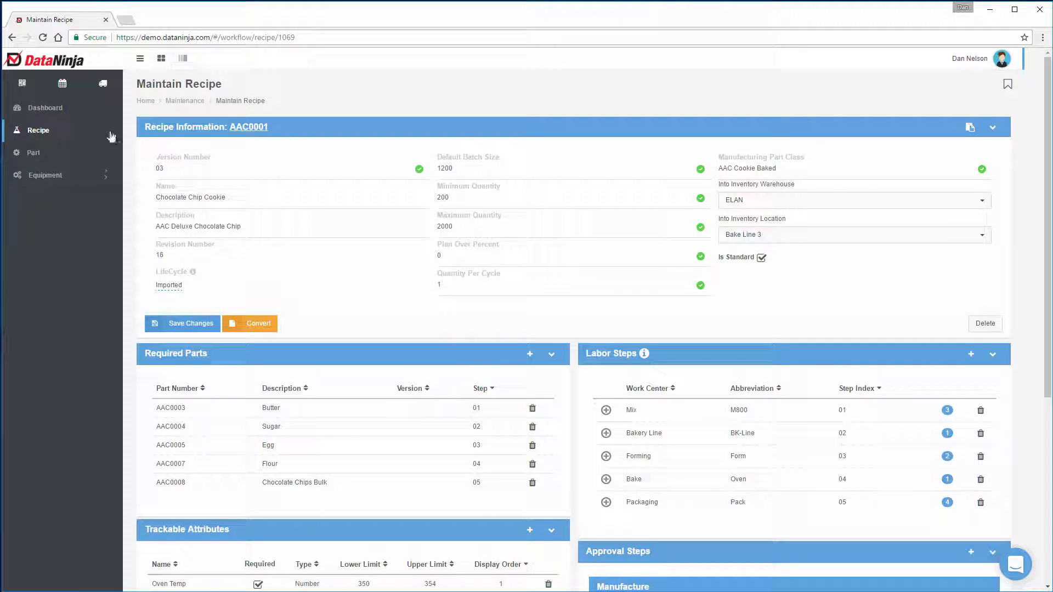
Step: Open the list of parts with recipes and start adding a new recipe
left_click(44, 62)
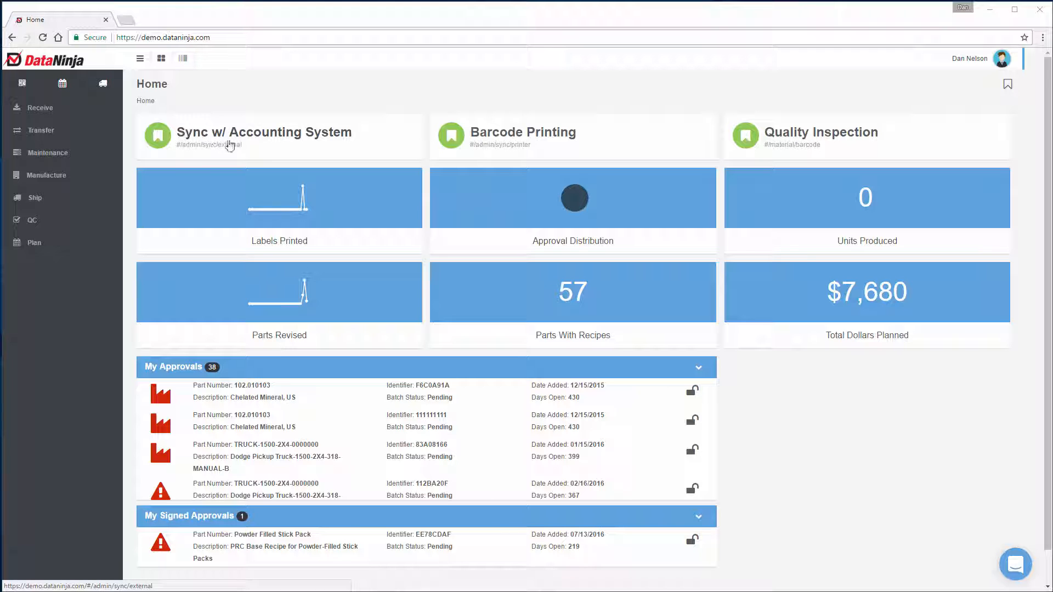
left_click(554, 291)
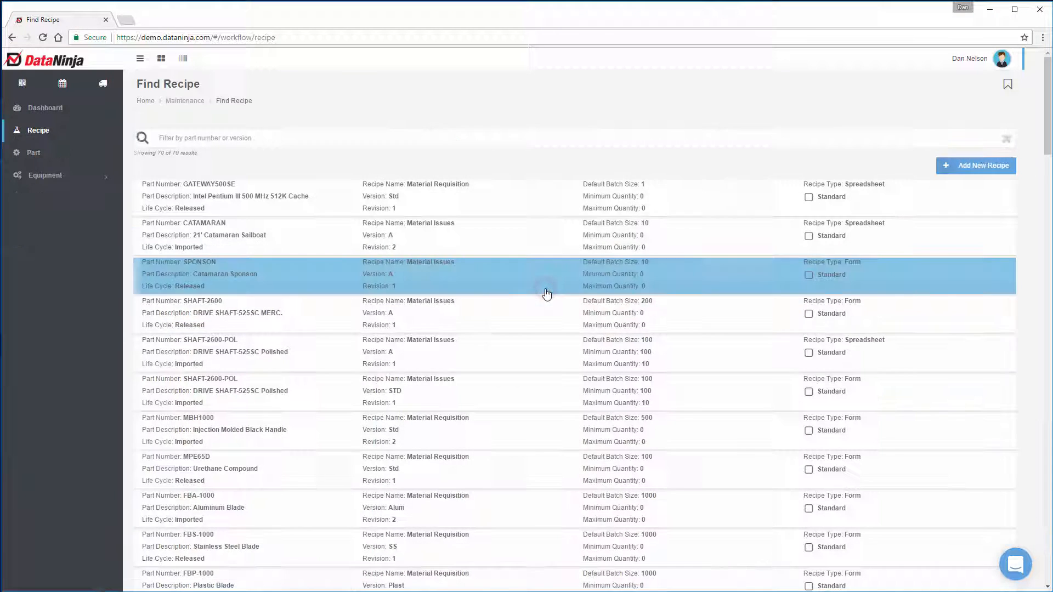
left_click(980, 169)
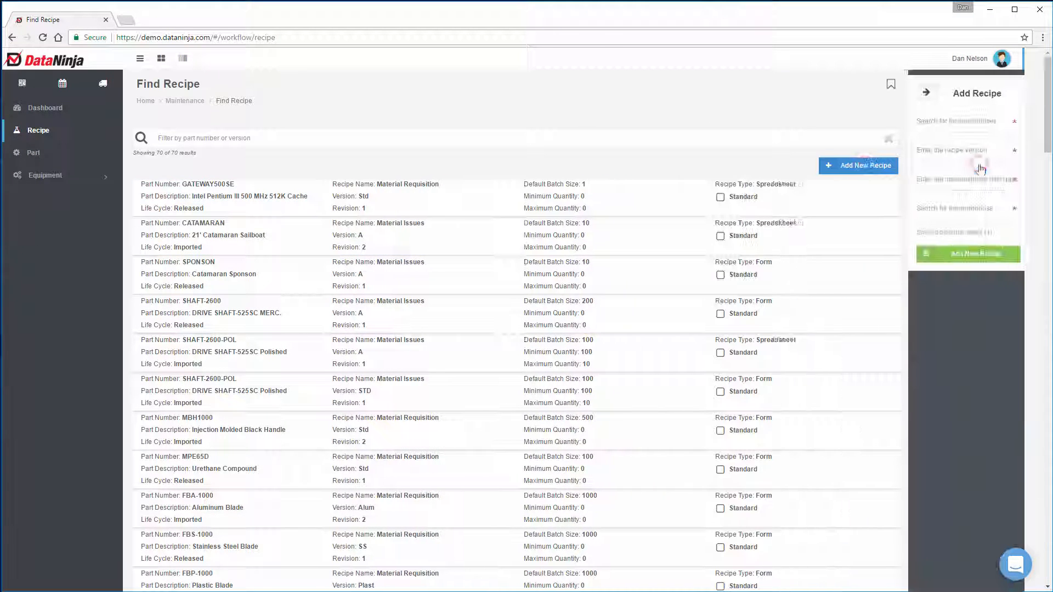
Step: Enter AAC0011 as the recipe's part number and choose to add it as a new part
left_click(948, 123)
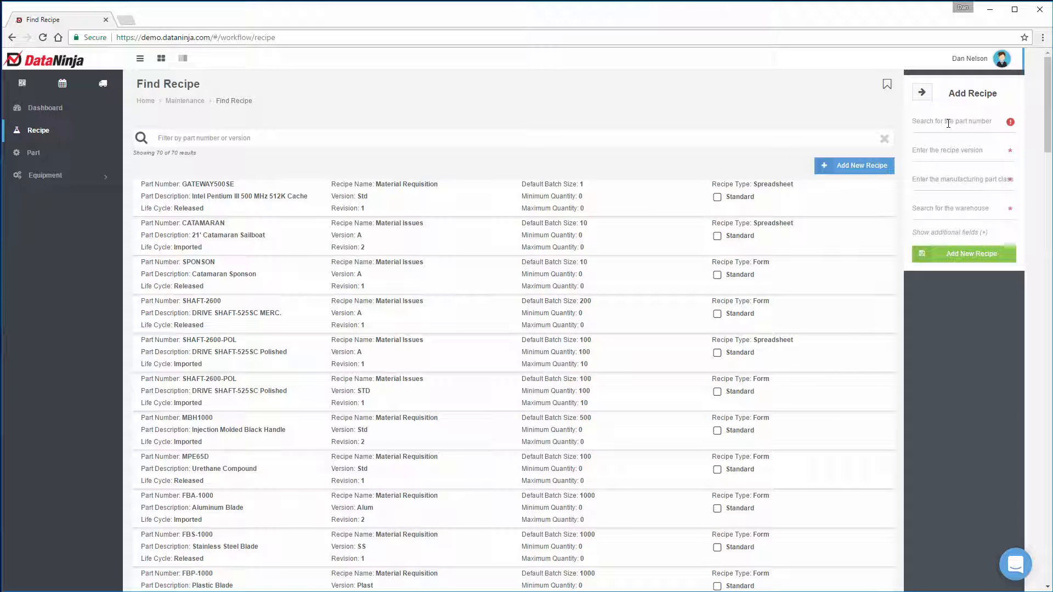
type("AAC")
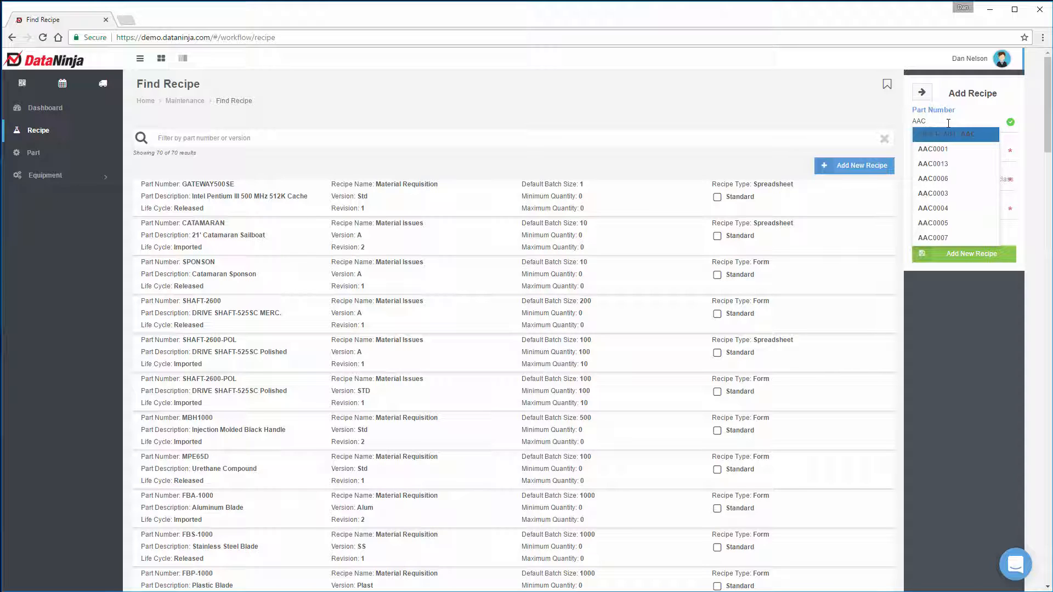
type("0011")
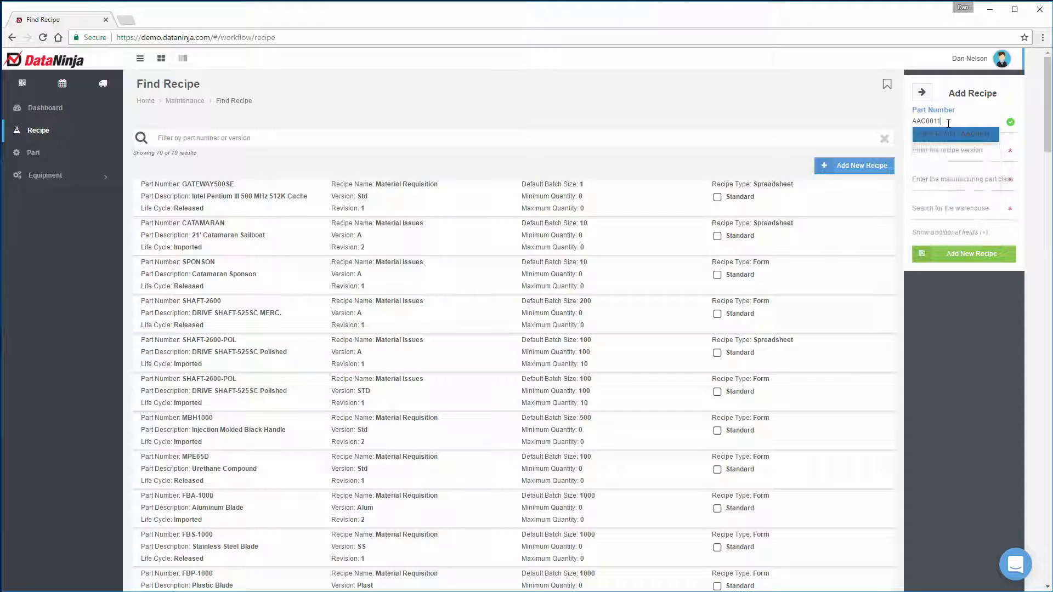
left_click(981, 135)
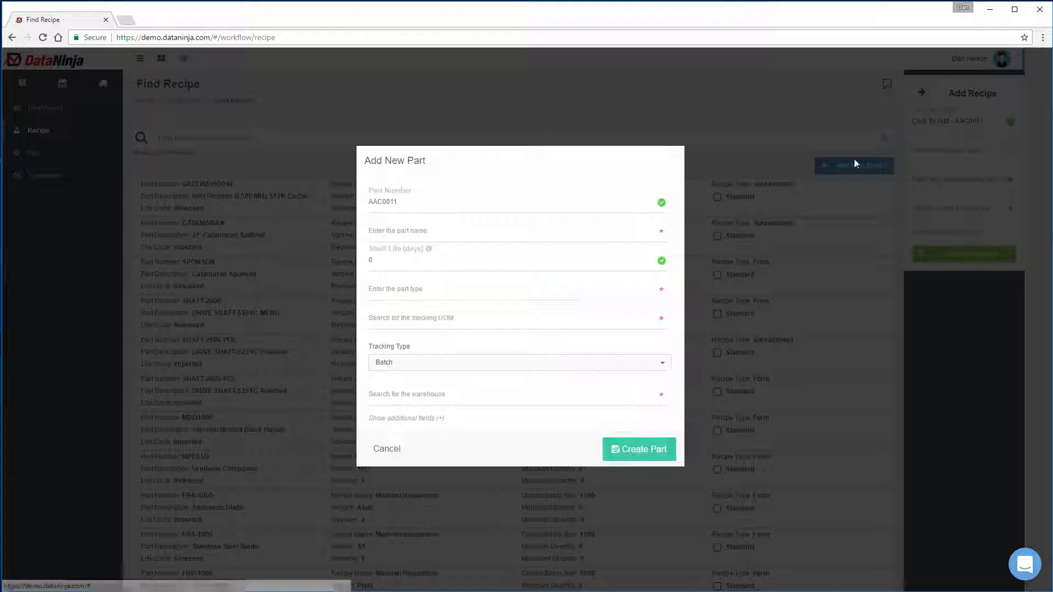
Step: Name the new part Peanut Butter Cookie and set its shelf life to 45 days
left_click(400, 231)
type("Peanut Butter Cookie")
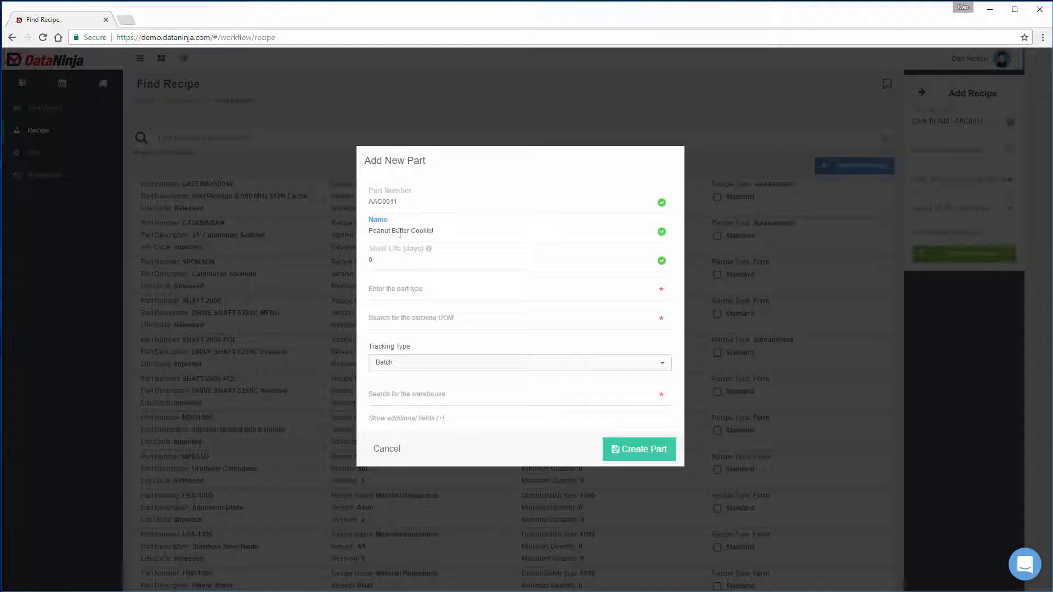
left_click(386, 259)
type("45")
Step: Set the new part's type to FinishedGood and its unit of measure to Case
left_click(391, 289)
type("Finish")
left_click(394, 314)
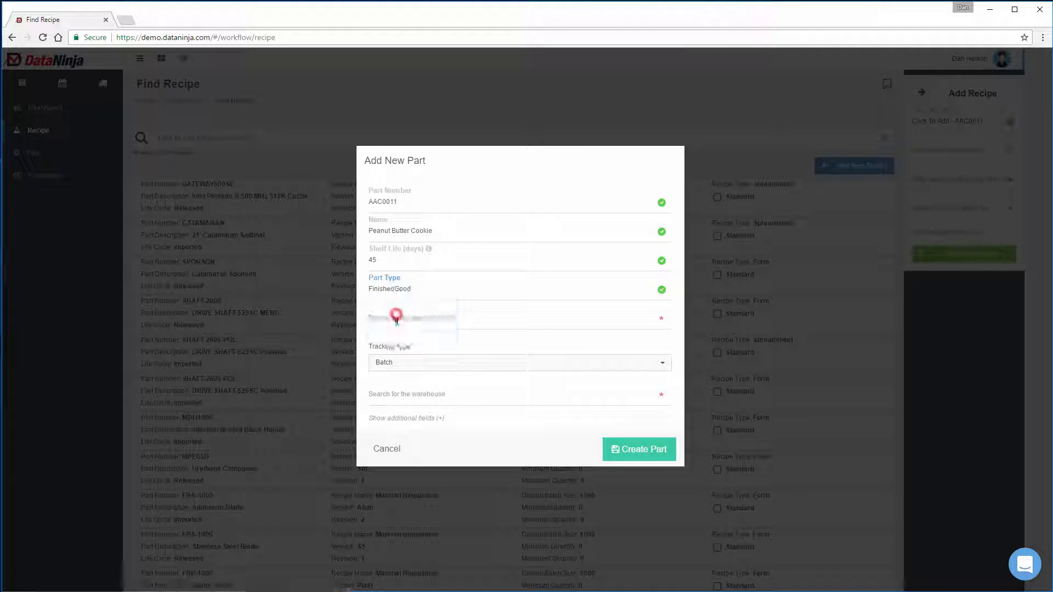
left_click(397, 319)
type("Case")
left_click(392, 349)
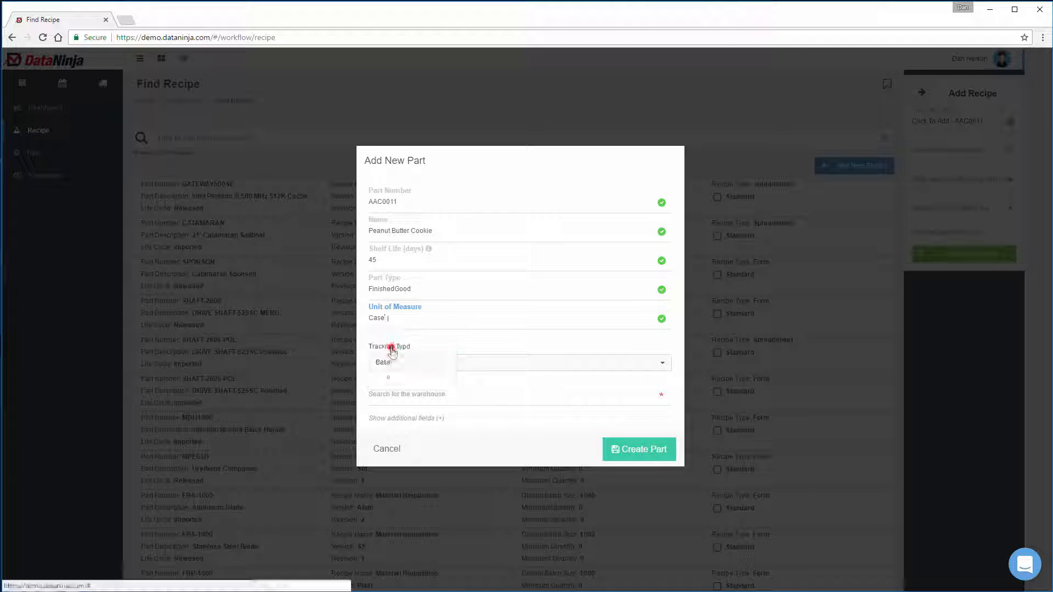
Step: Assign the part to warehouse ELAN and location Bake Line, and create it
left_click(399, 394)
type("elan")
left_click(393, 425)
left_click(396, 409)
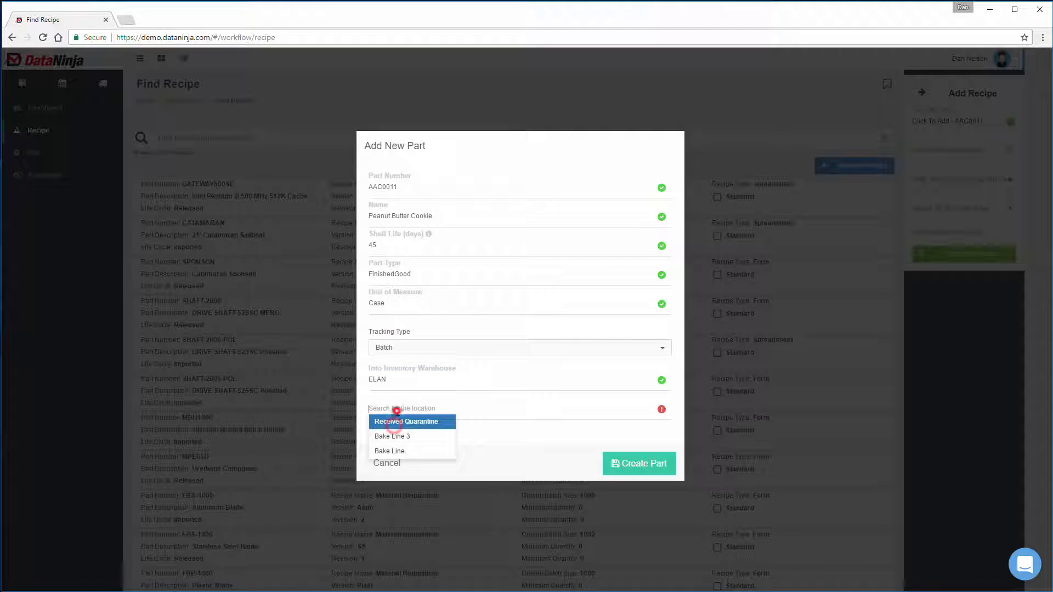
left_click(391, 450)
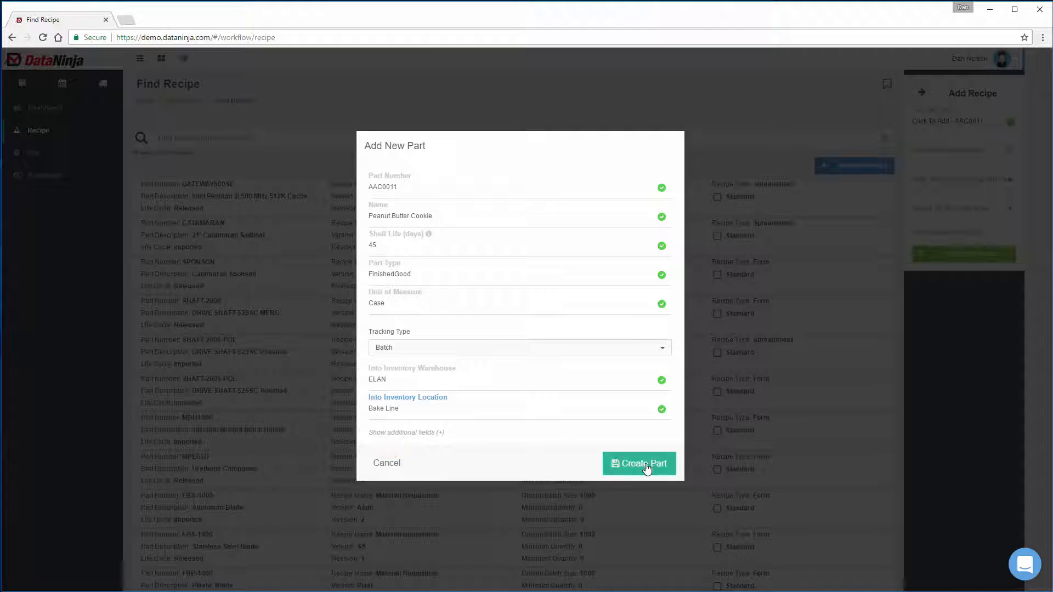
left_click(646, 465)
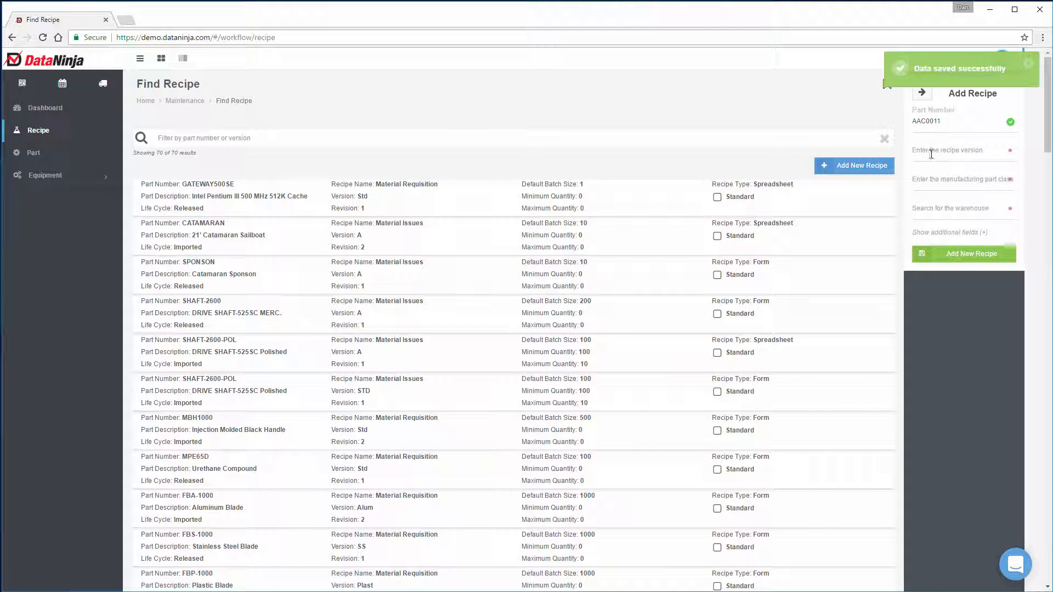
Step: Set the new recipe's version to 001 and its manufacturing part class to AAC Cookie Baked
left_click(930, 154)
type("001")
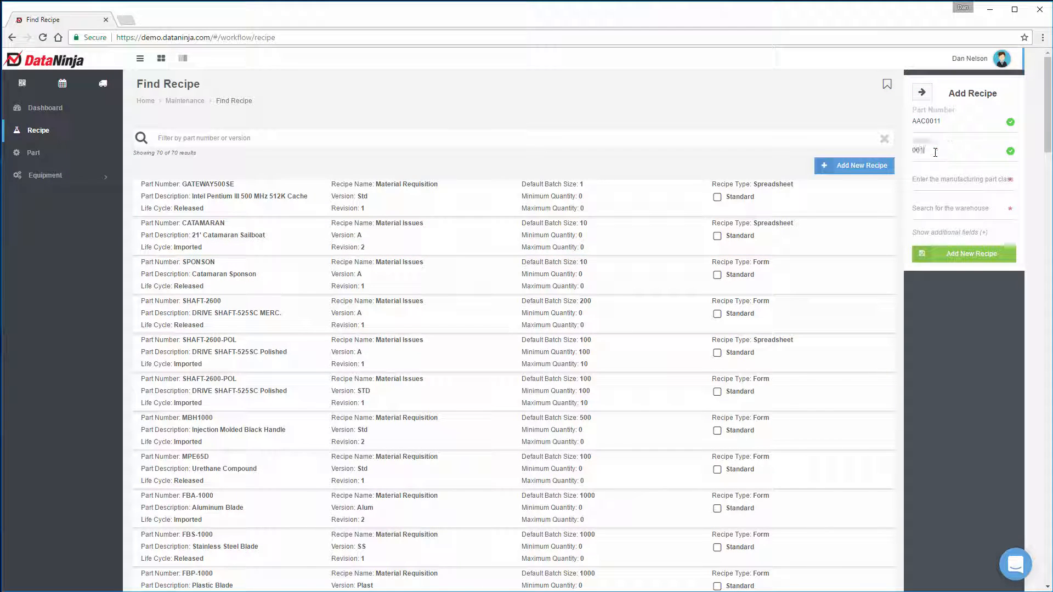
left_click(965, 179)
type("Co")
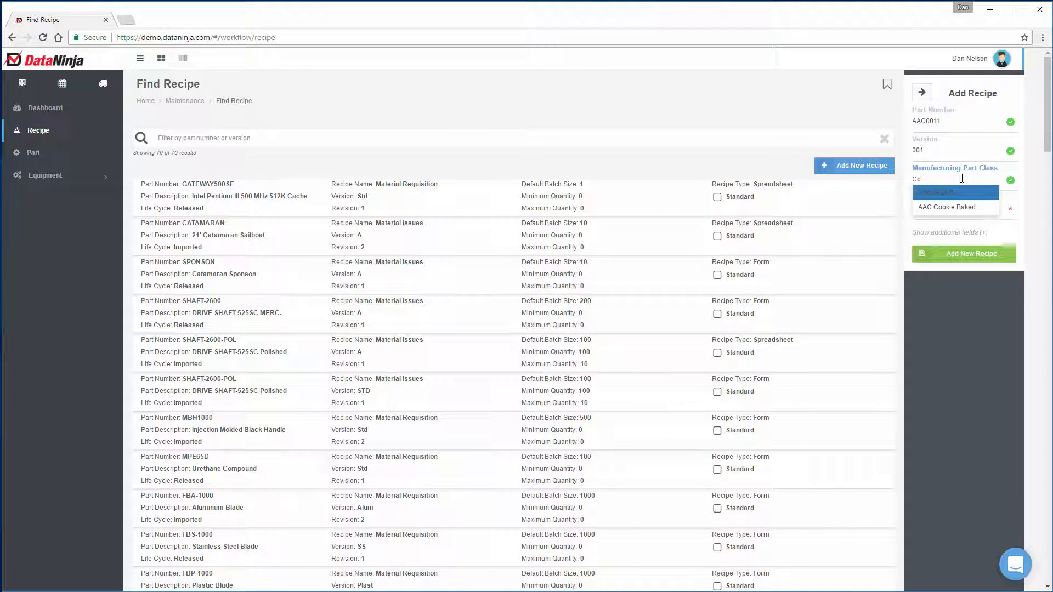
left_click(960, 207)
Step: Set the recipe's inventory warehouse to ELAN and its location to Bake Line, and add the recipe
left_click(965, 207)
type("Elan")
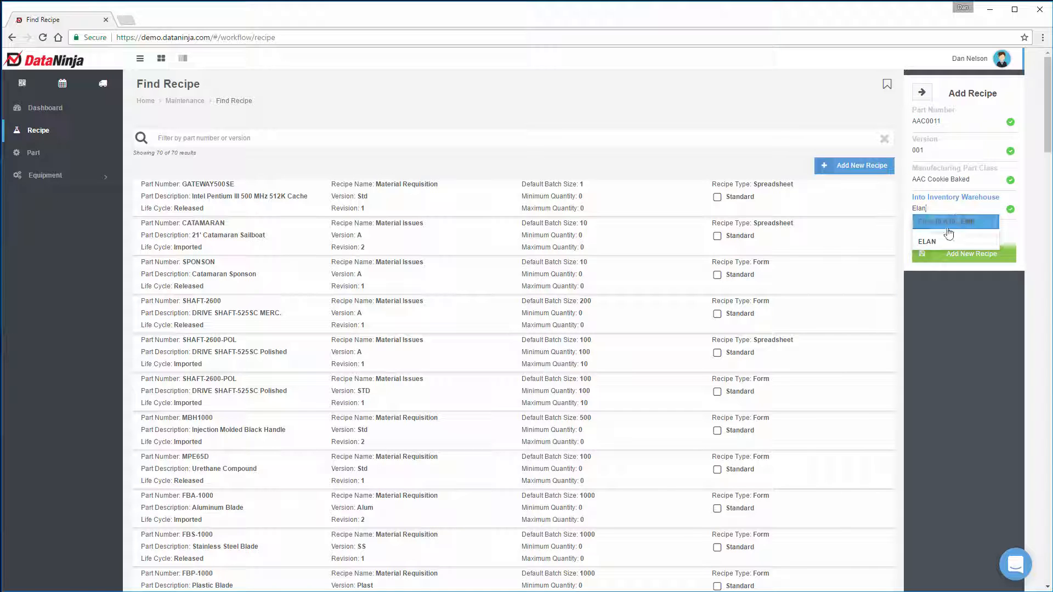
left_click(949, 240)
left_click(939, 236)
left_click(950, 273)
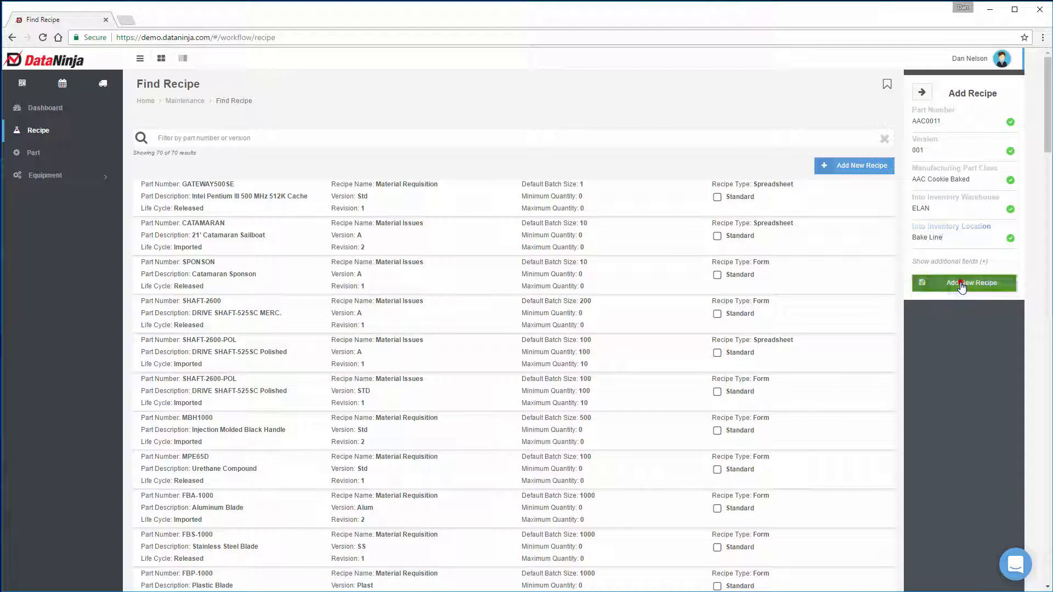
left_click(960, 283)
left_click(879, 69)
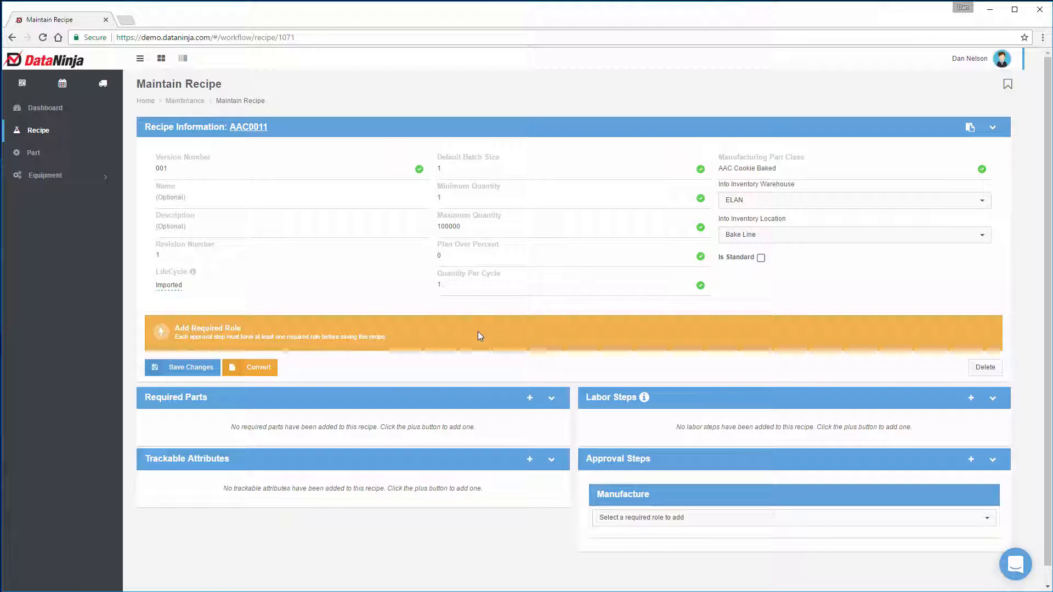
Step: Return to the list of parts with recipes, filter it by AAC and open the AAC0001 Chocolate Chip Cookie recipe
scroll(478, 328, "down", 1)
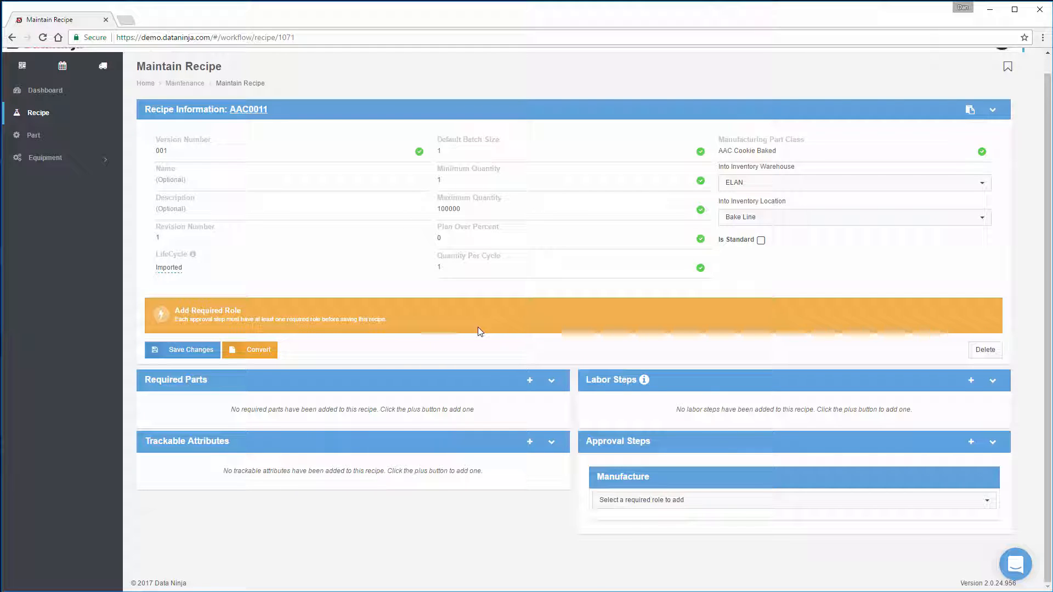
scroll(165, 159, "up", 1)
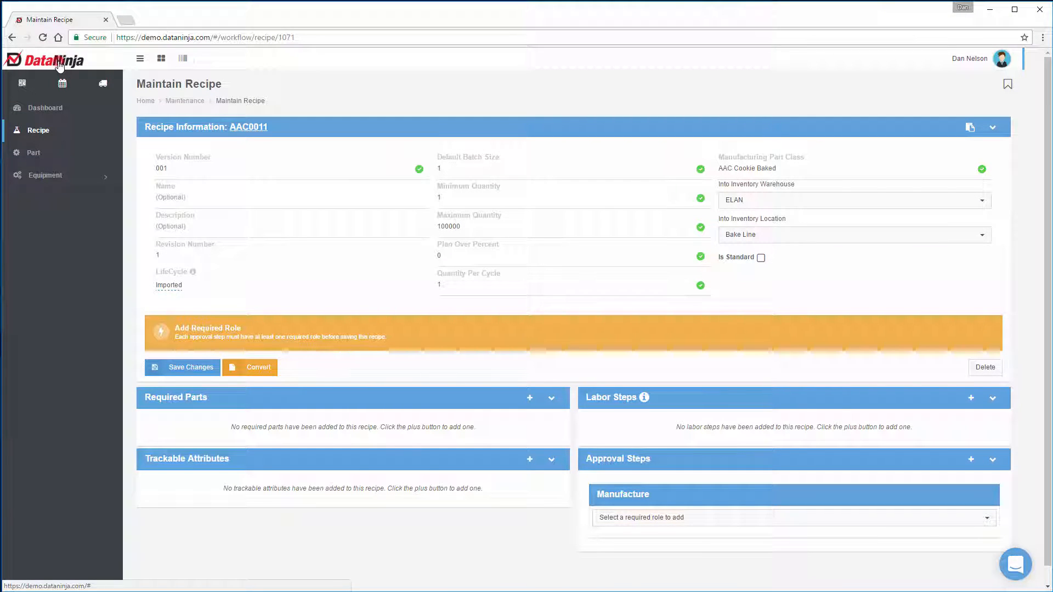
left_click(60, 66)
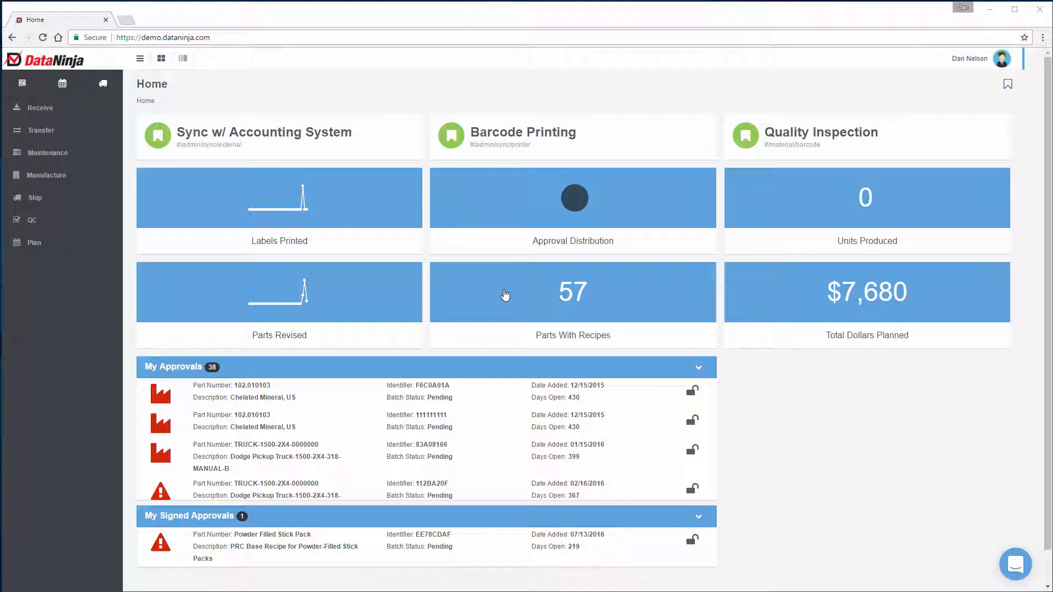
left_click(505, 294)
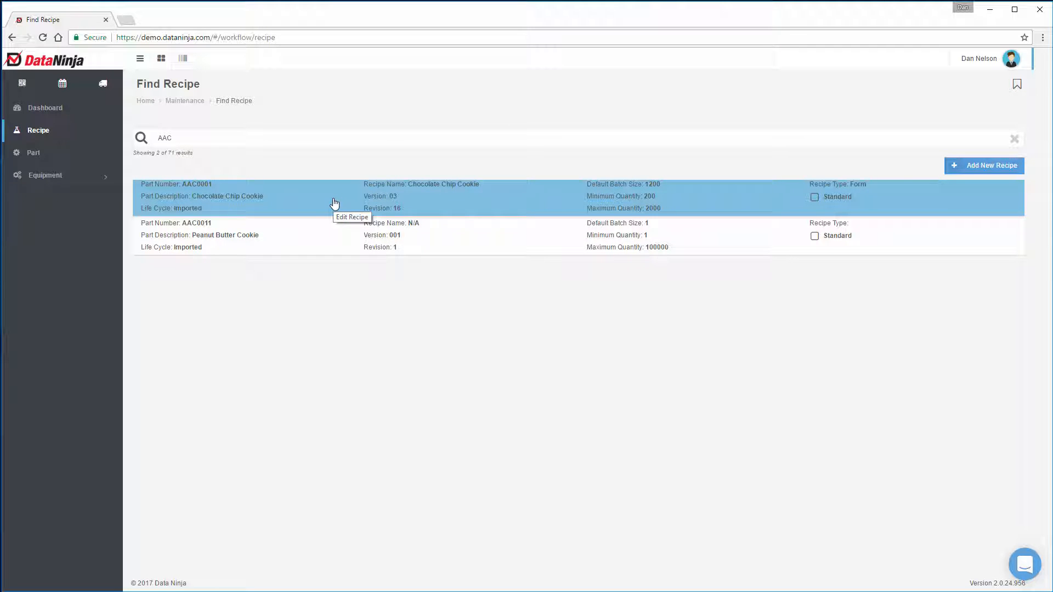
left_click(334, 204)
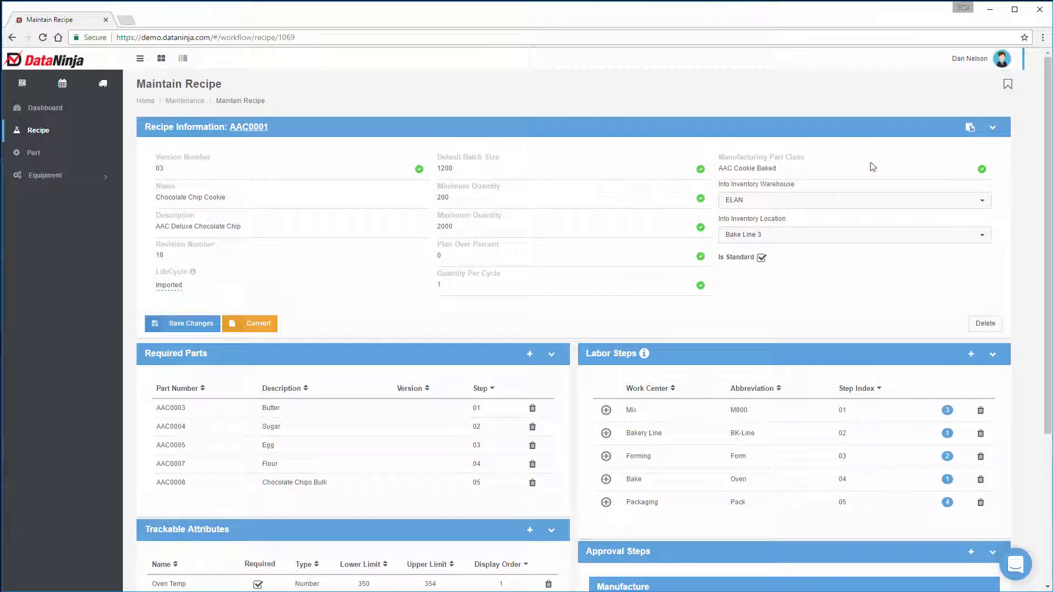
Step: Copy the Chocolate Chip Cookie recipe to part AAC0002 as version 001
left_click(970, 128)
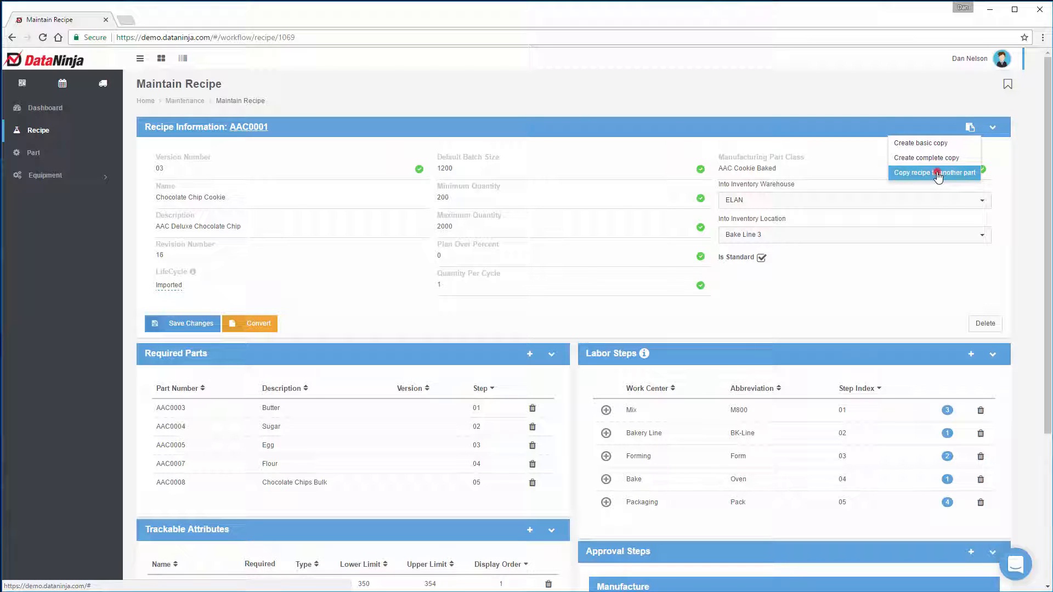
left_click(938, 174)
left_click(449, 285)
type("A")
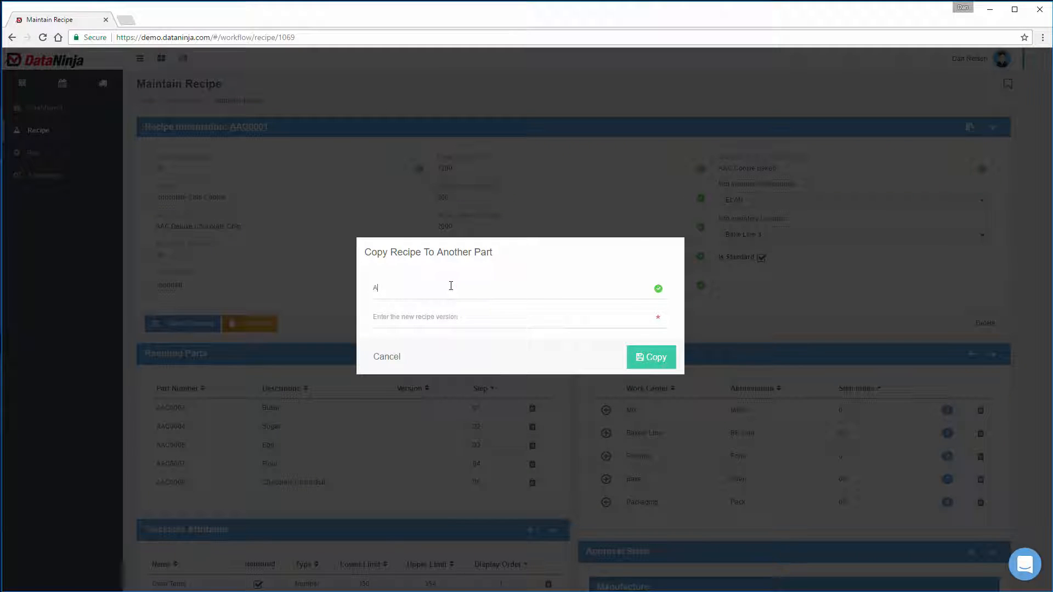
type("AC")
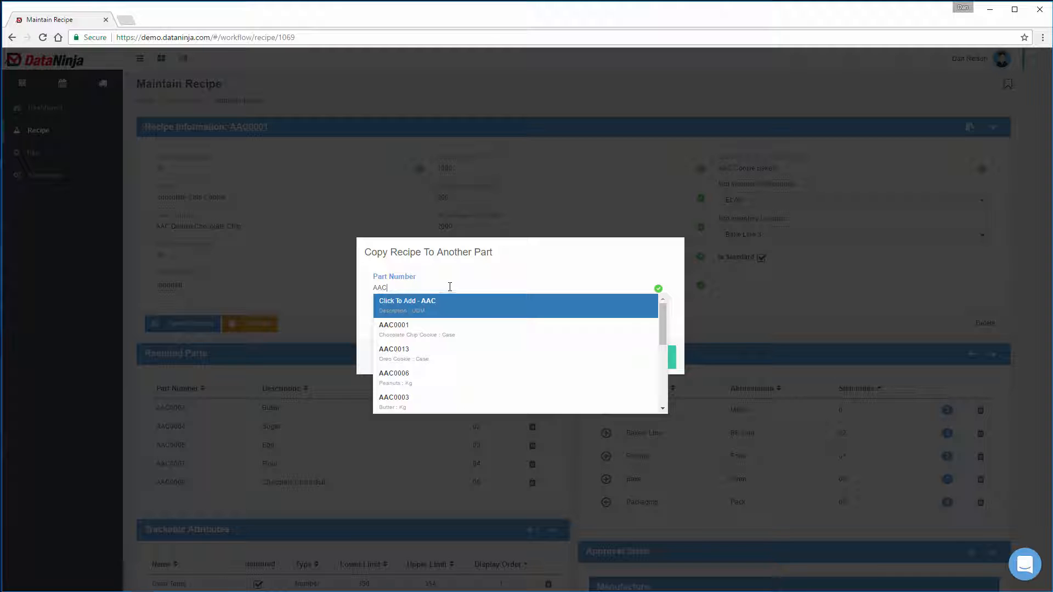
scroll(443, 335, "down", 3)
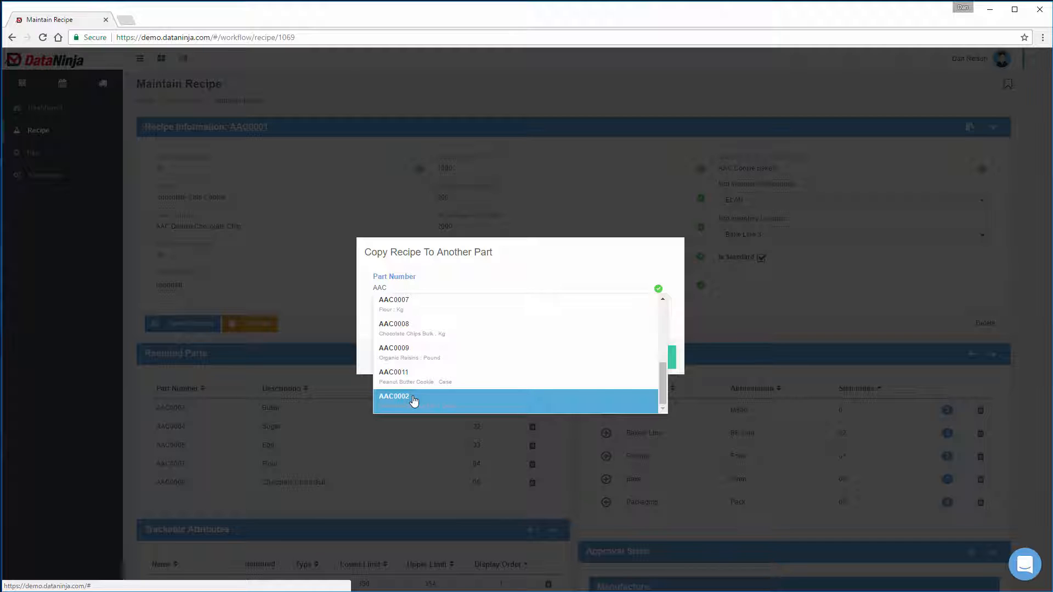
left_click(414, 400)
left_click(426, 317)
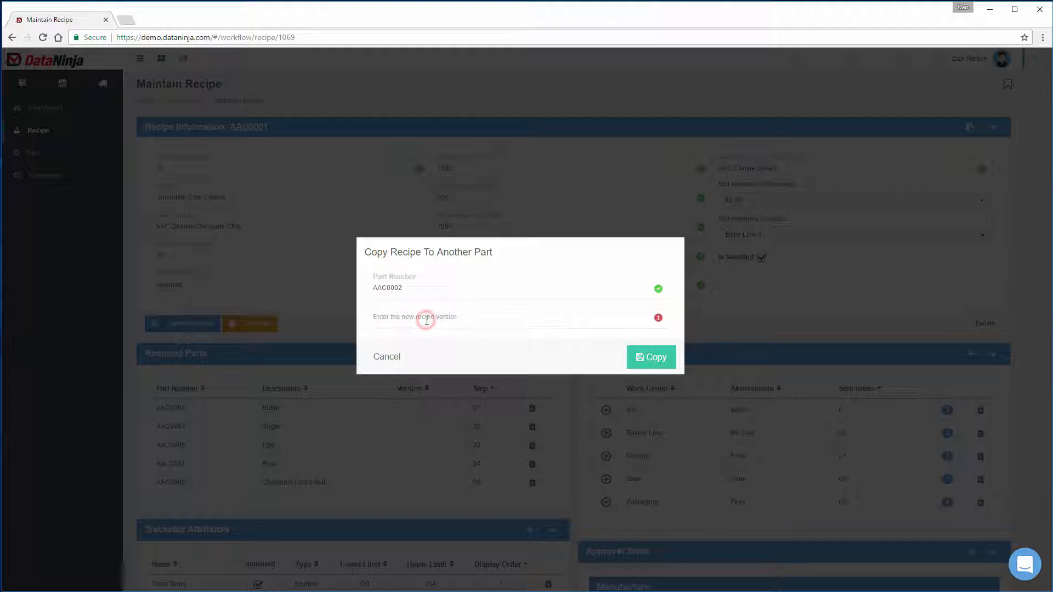
type("001")
left_click(639, 357)
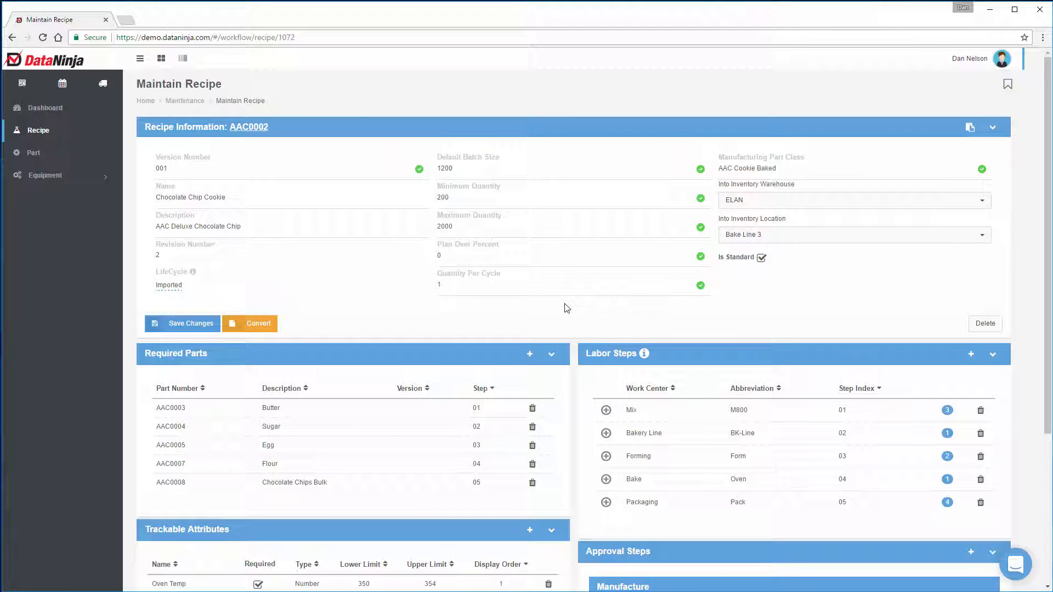
Step: Remove the Chocolate Chips Bulk part AAC0008 from the copied recipe's required parts
scroll(565, 305, "down", 3)
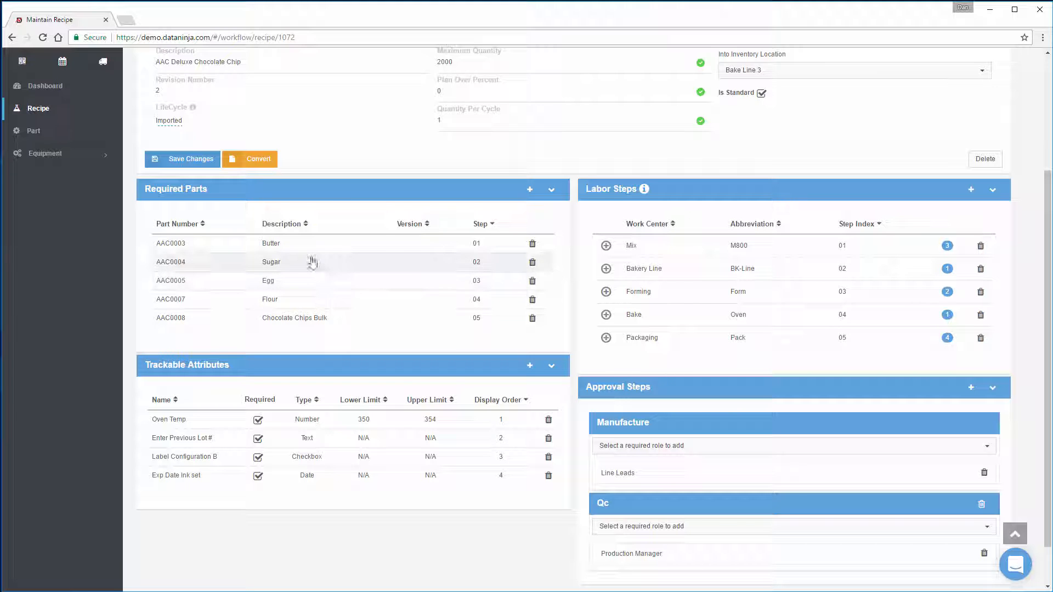
left_click(532, 318)
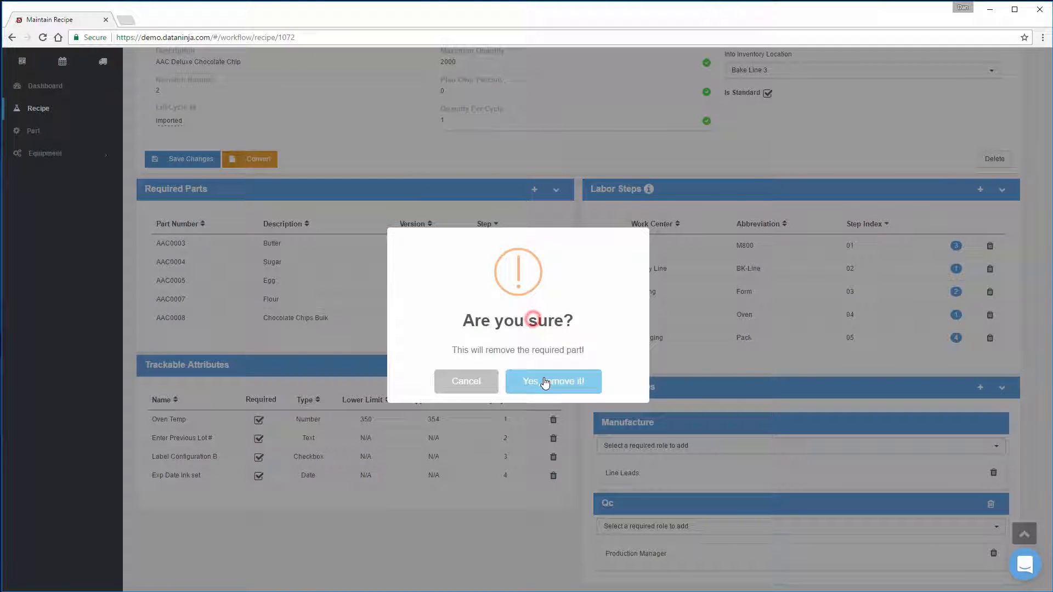
left_click(545, 380)
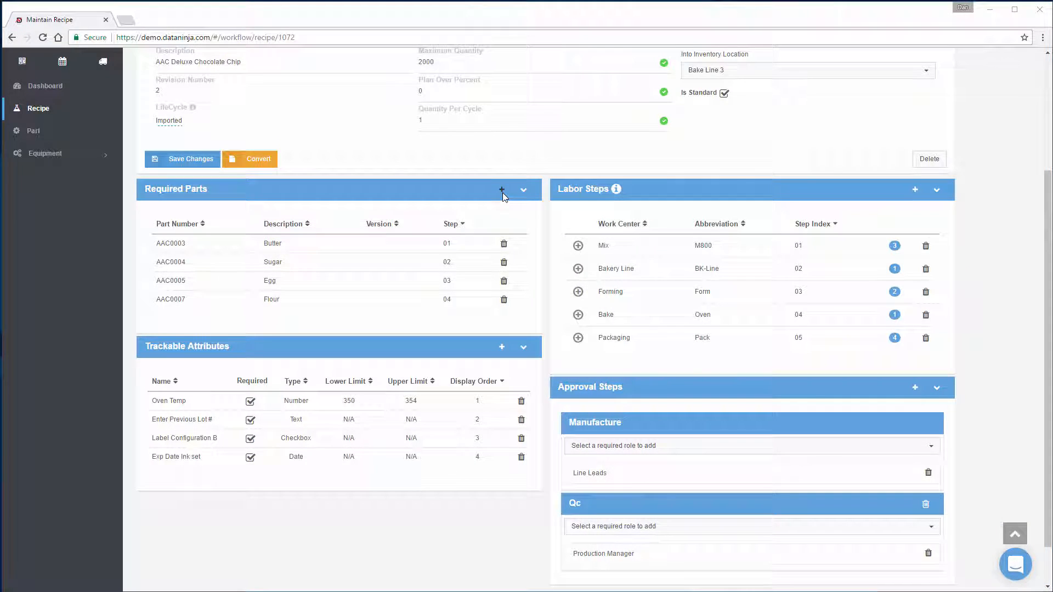
Step: Start adding a required part to the recipe and create the new part number AAC0010 for it
left_click(502, 190)
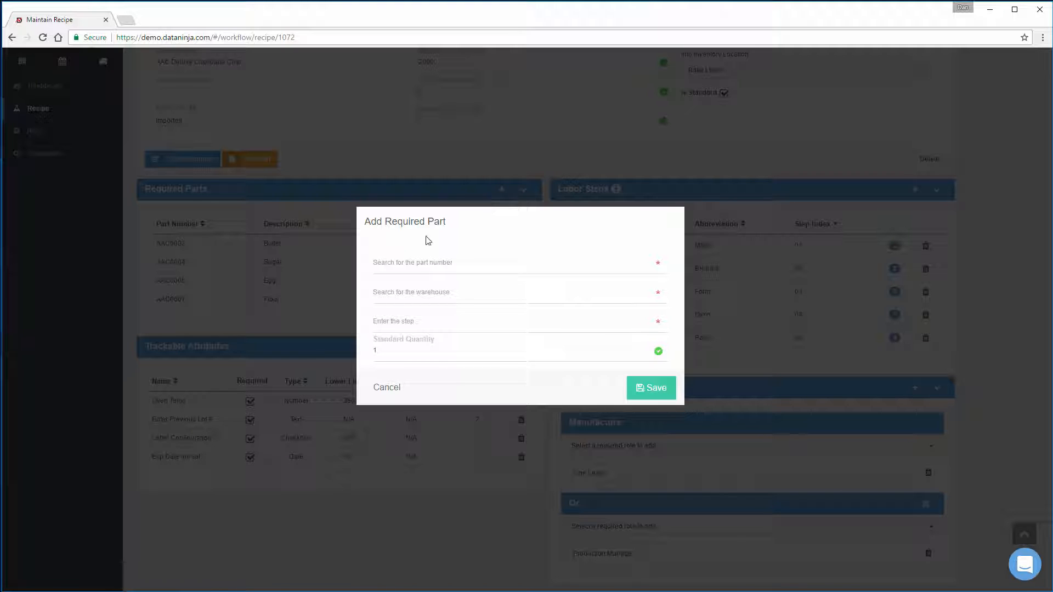
left_click(411, 264)
type("AAC")
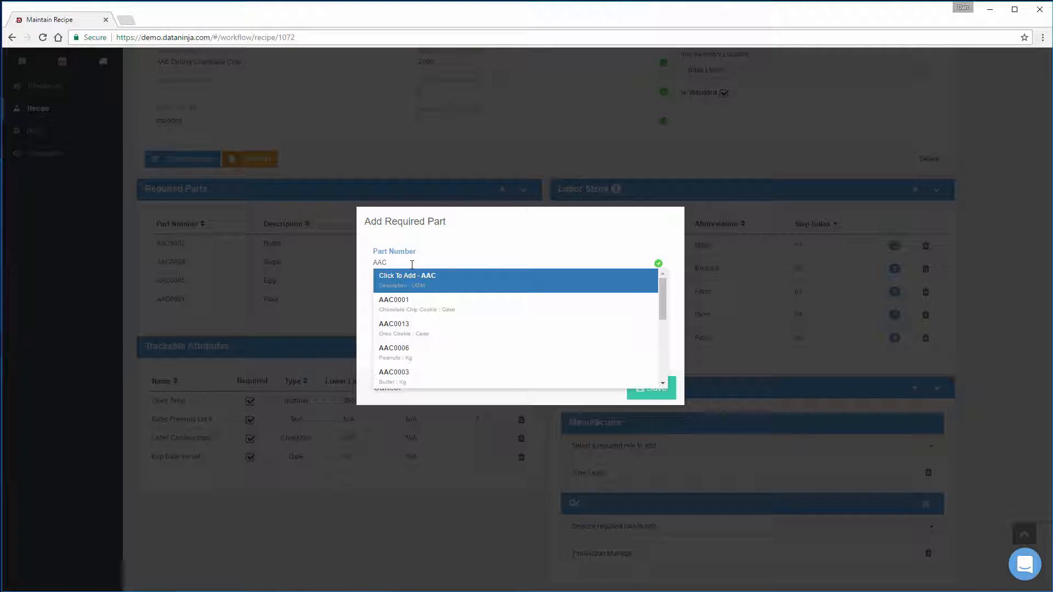
type("0010")
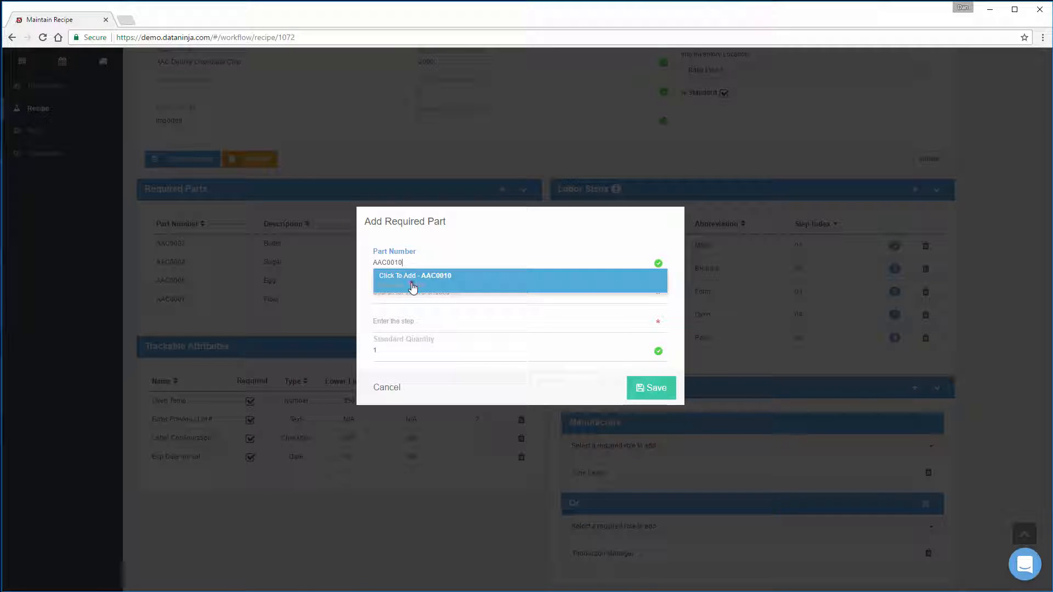
left_click(413, 287)
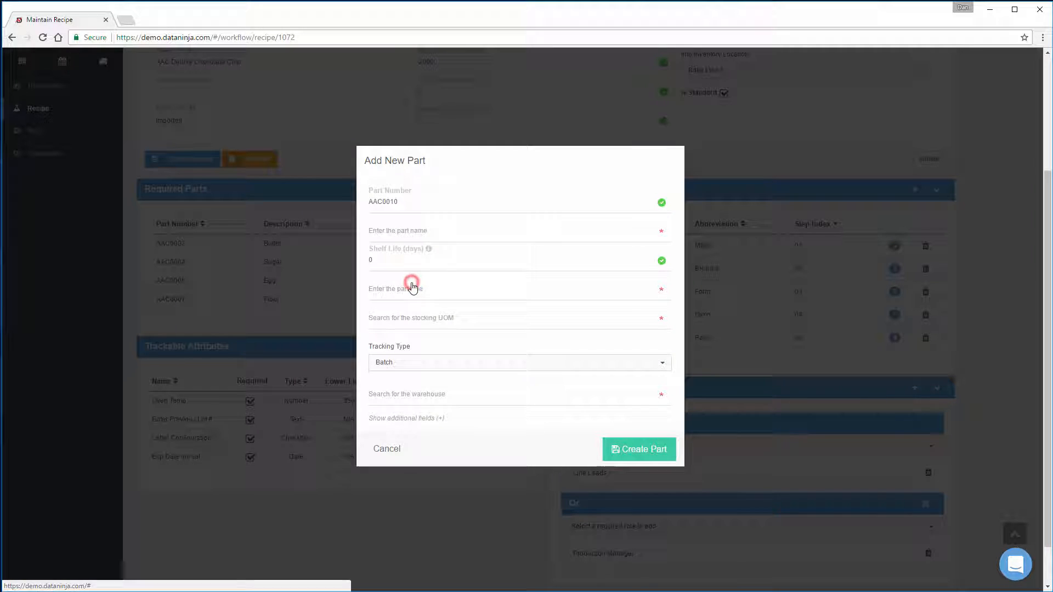
Step: Name the new part Oatmeal Steel Cut and set its shelf life to 45 days
left_click(389, 233)
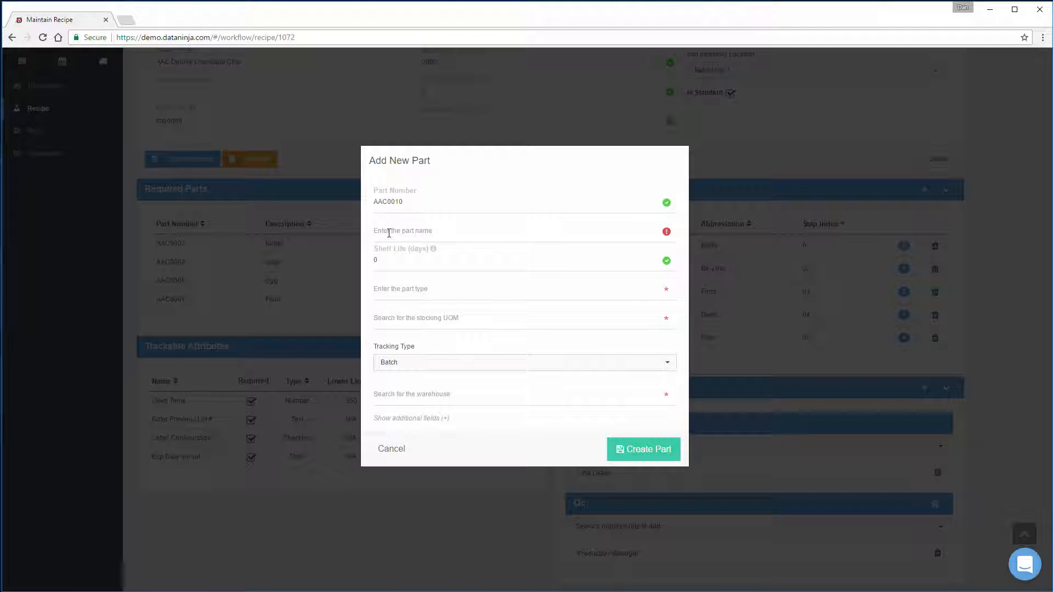
type("Oatmeal Steel Cut")
key("Tab")
type("45")
Step: Set the new part's type to Raw Material and its unit of measure to Kg, keeping Batch as the tracking type
left_click(386, 290)
type("R")
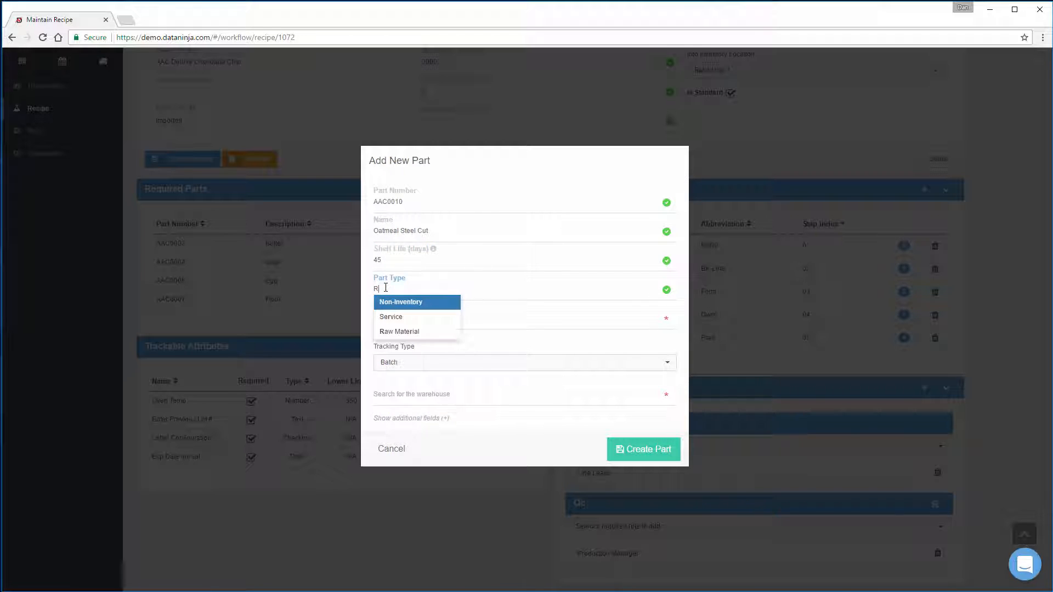
type("aw")
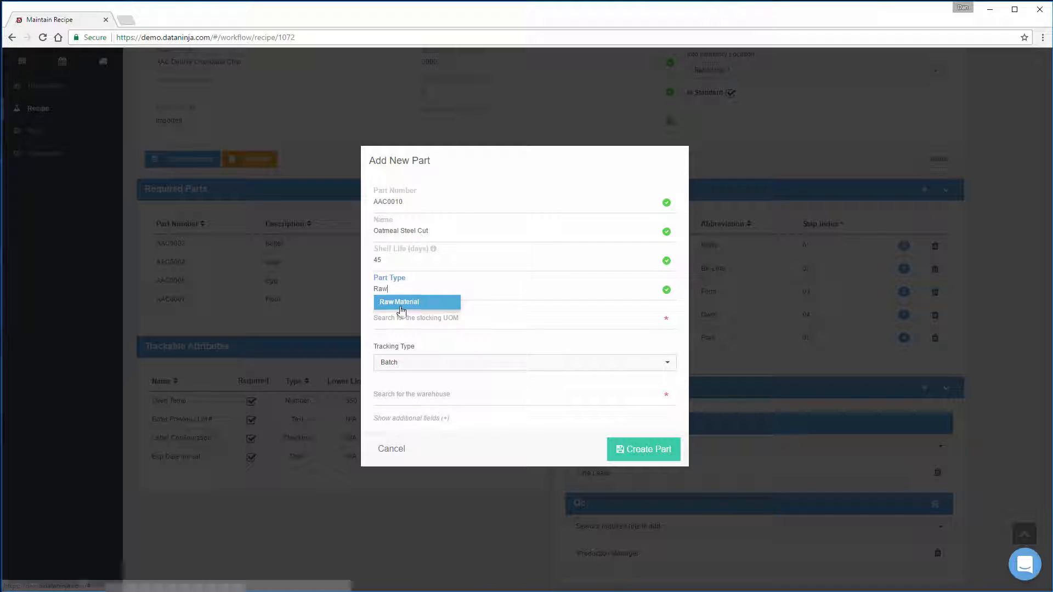
left_click(400, 304)
left_click(397, 322)
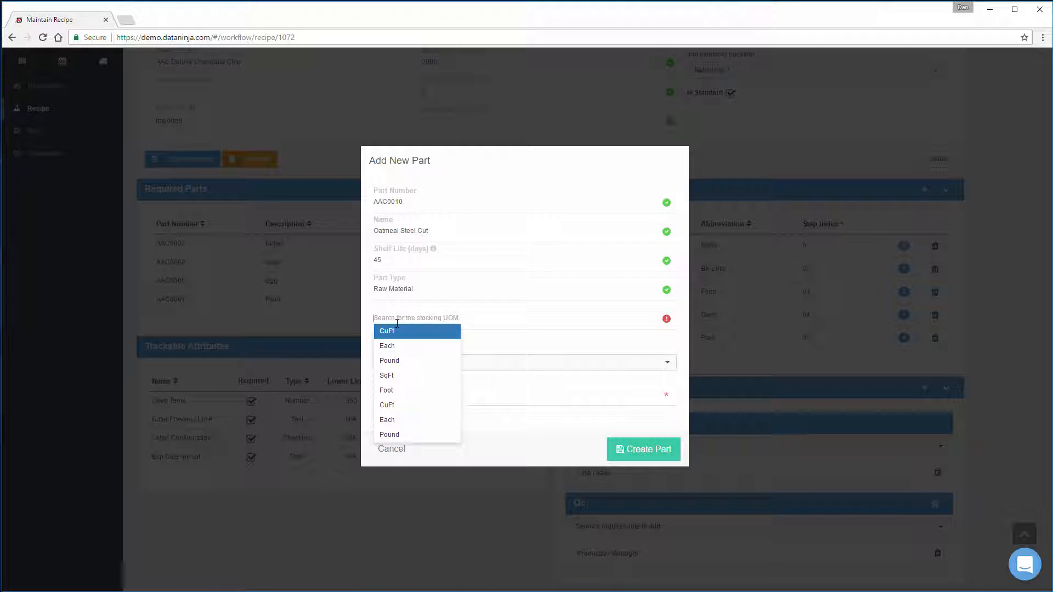
type("Kg")
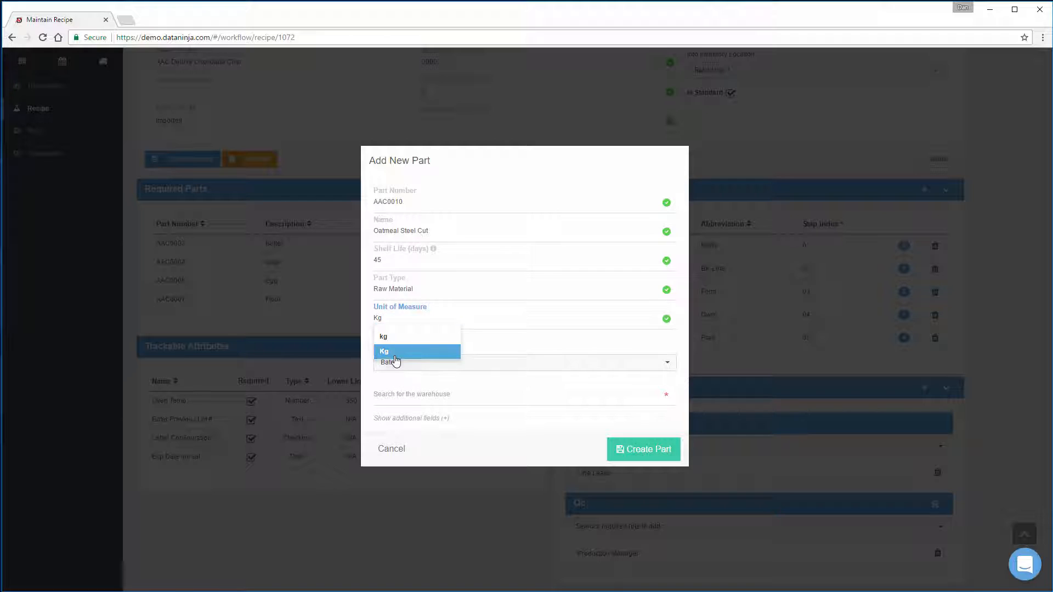
left_click(395, 354)
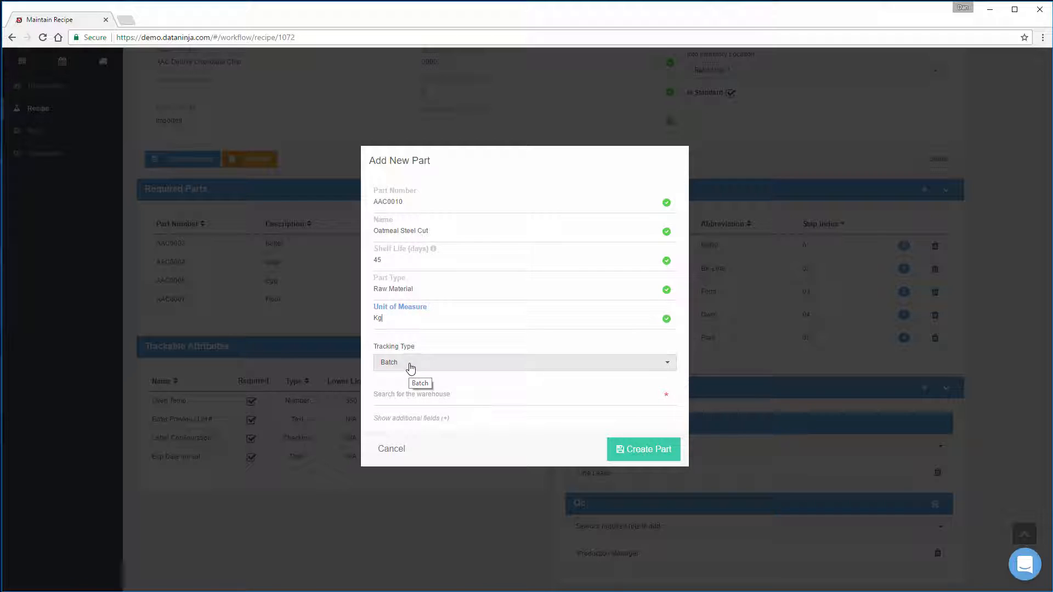
left_click(410, 365)
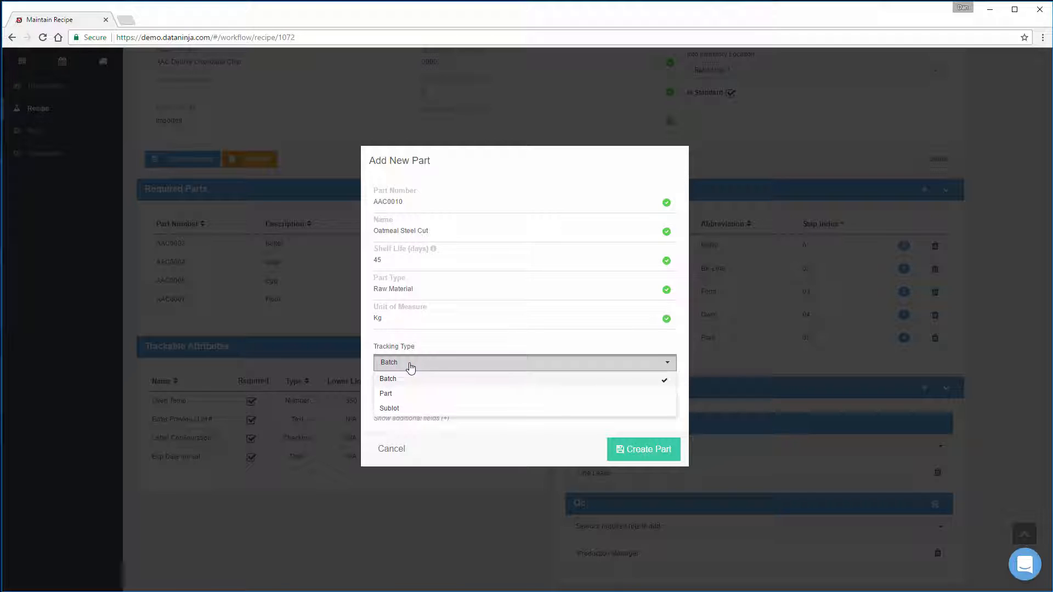
left_click(410, 363)
Step: Set the part's inventory warehouse to ELAN and its location to Received Quarantine, and create the part
left_click(411, 393)
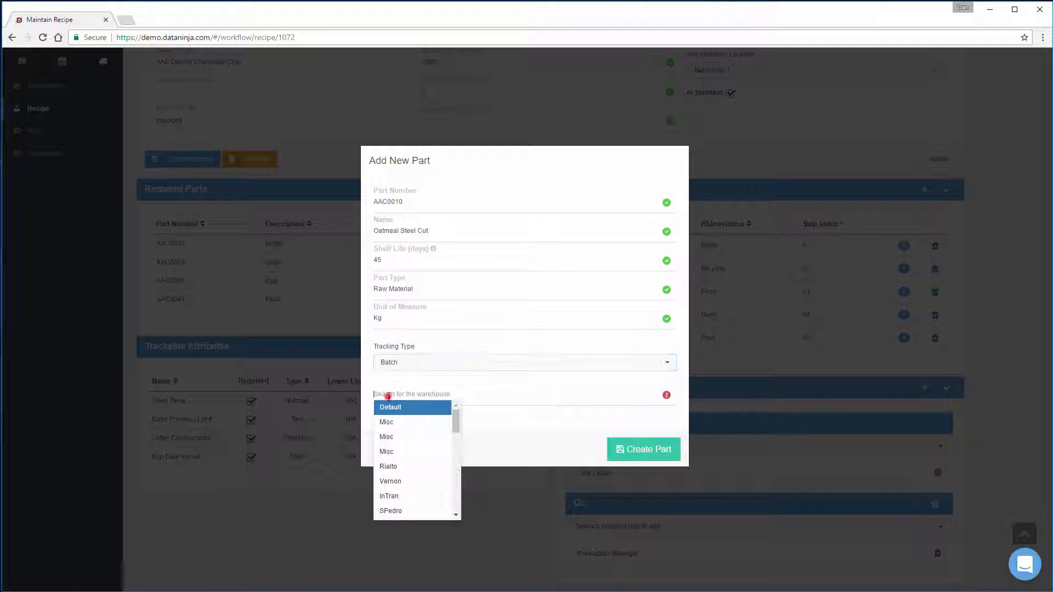
type("Ela")
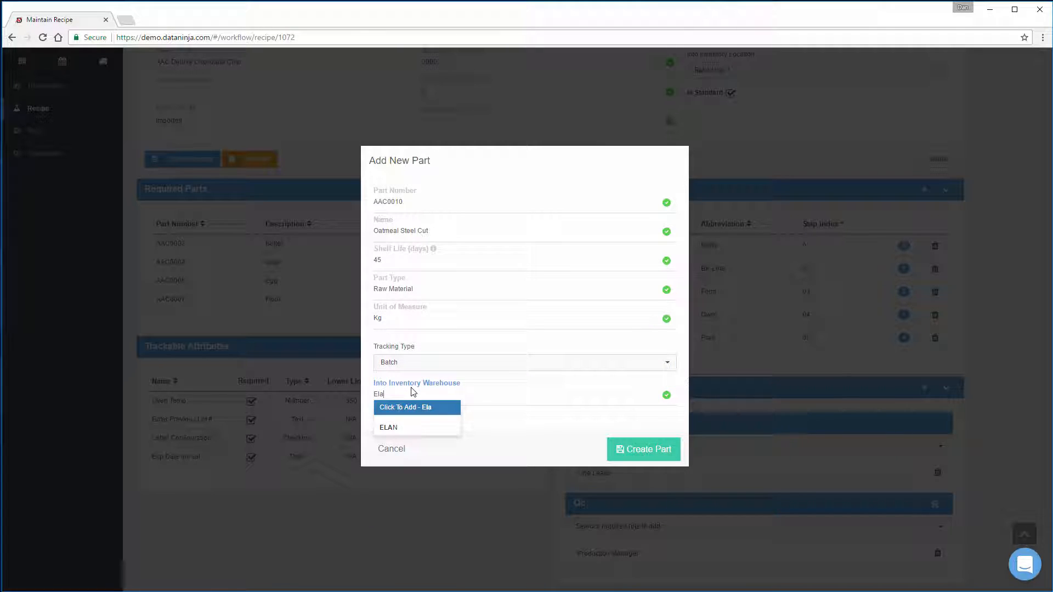
left_click(395, 427)
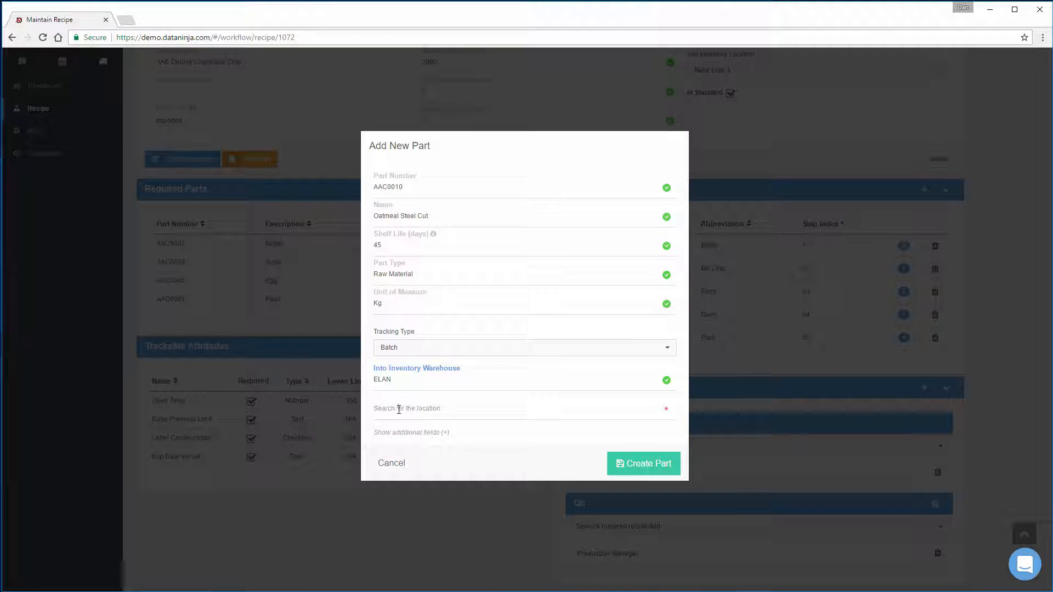
left_click(399, 409)
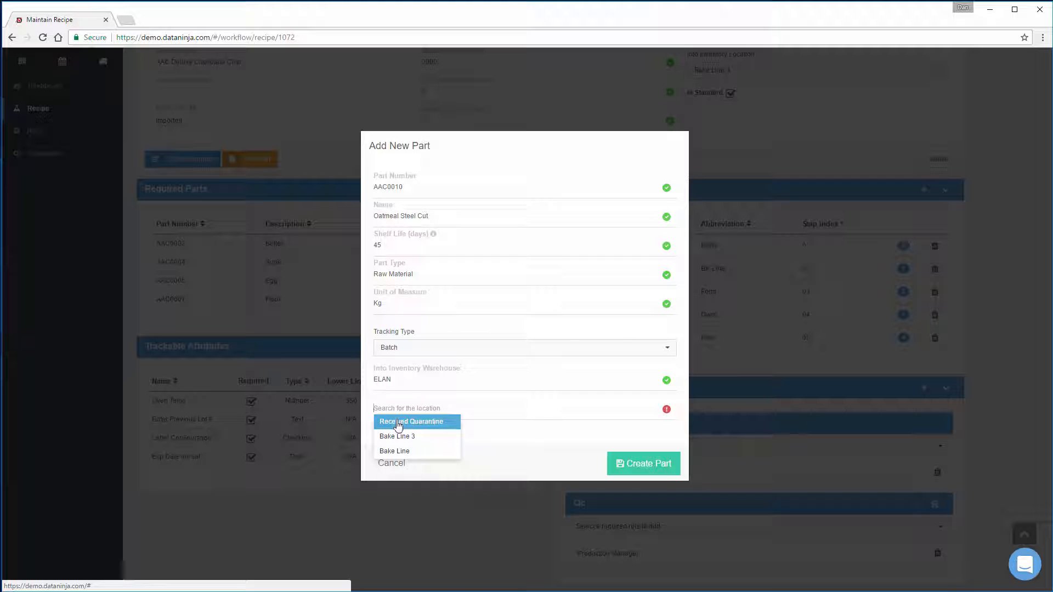
left_click(398, 426)
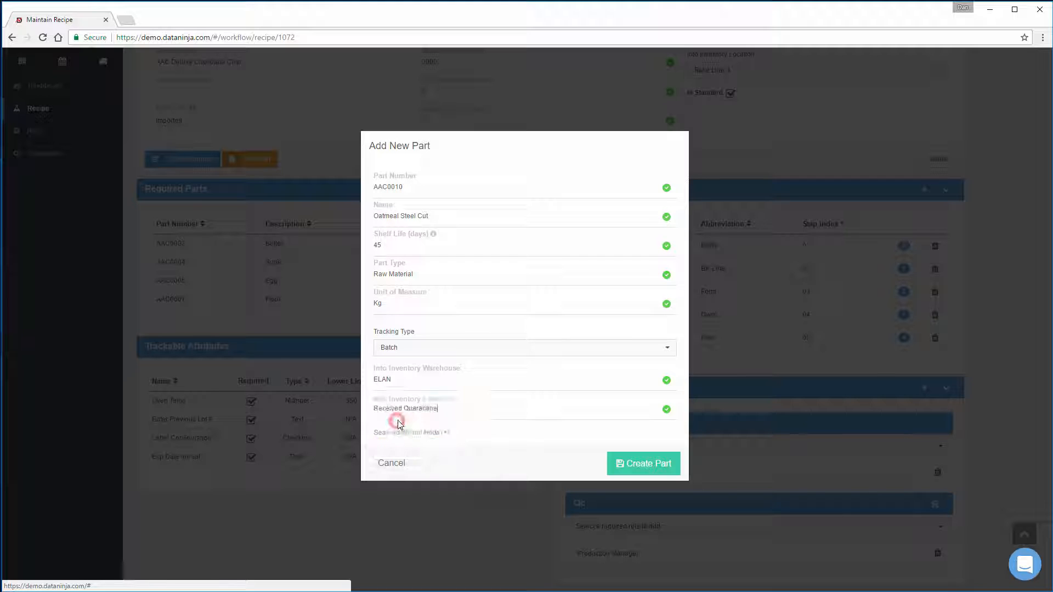
left_click(640, 466)
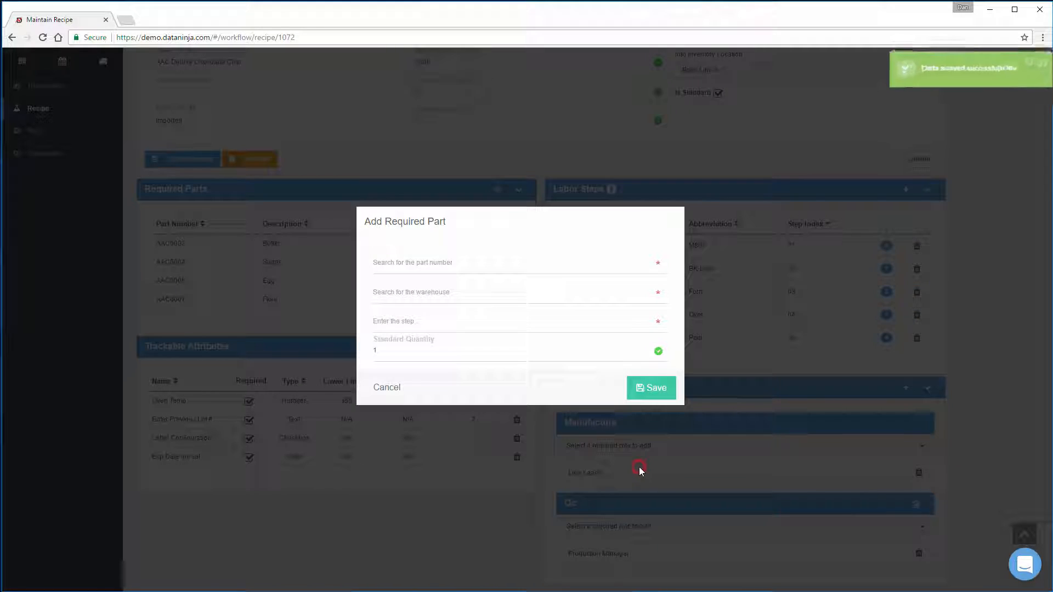
Step: Set the required part's warehouse to RAW and its location to R01-01-10
left_click(419, 295)
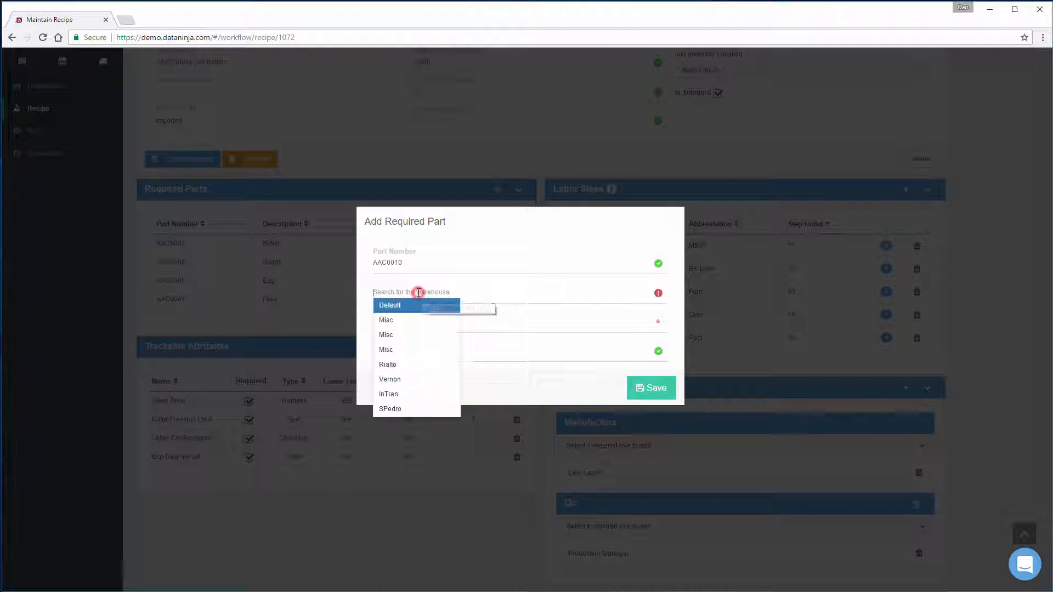
type("RA")
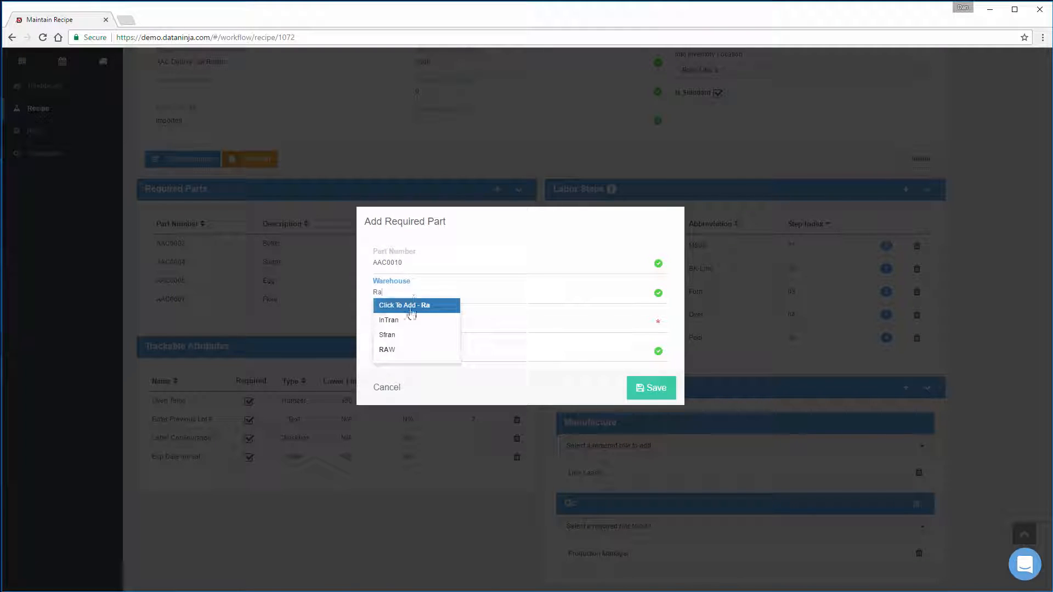
left_click(395, 347)
left_click(402, 306)
left_click(403, 348)
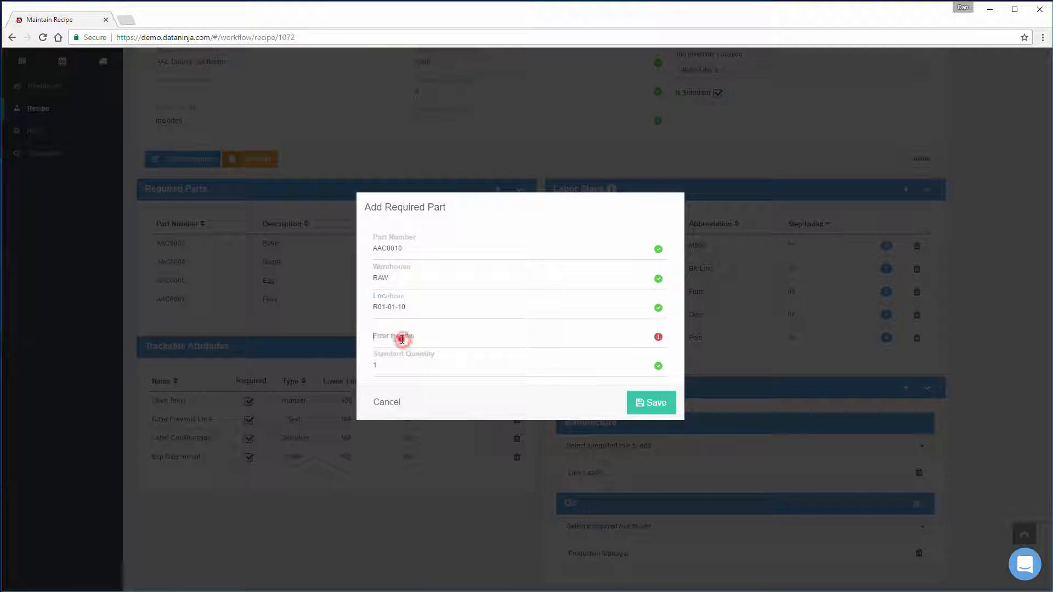
Step: Assign required part AAC0010 to step 001 with a standard quantity of 2 and save it
left_click(400, 336)
type("001")
left_click(389, 365)
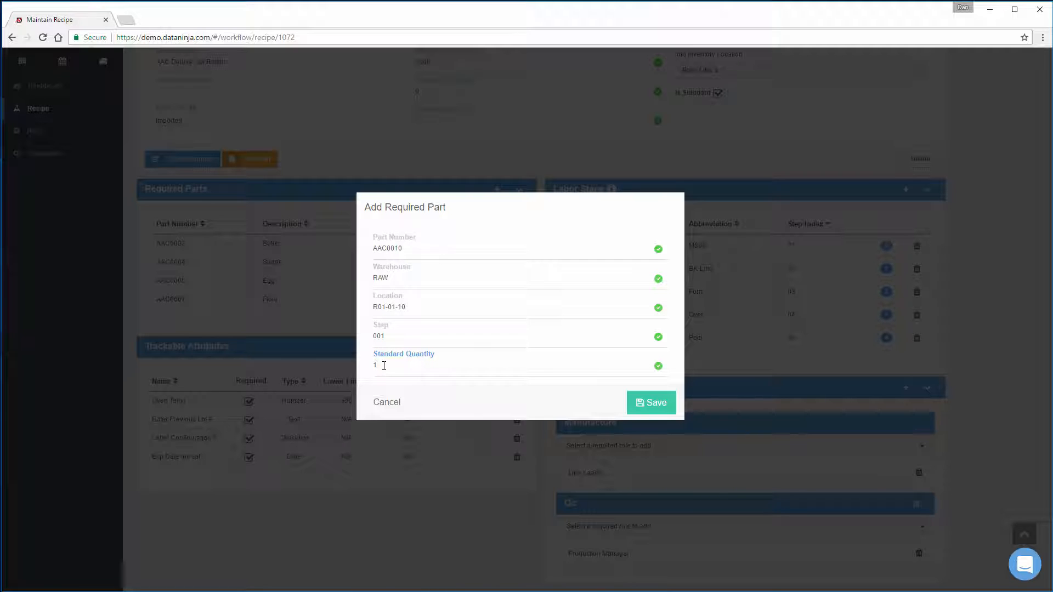
key("BackSpace")
type("2")
left_click(652, 403)
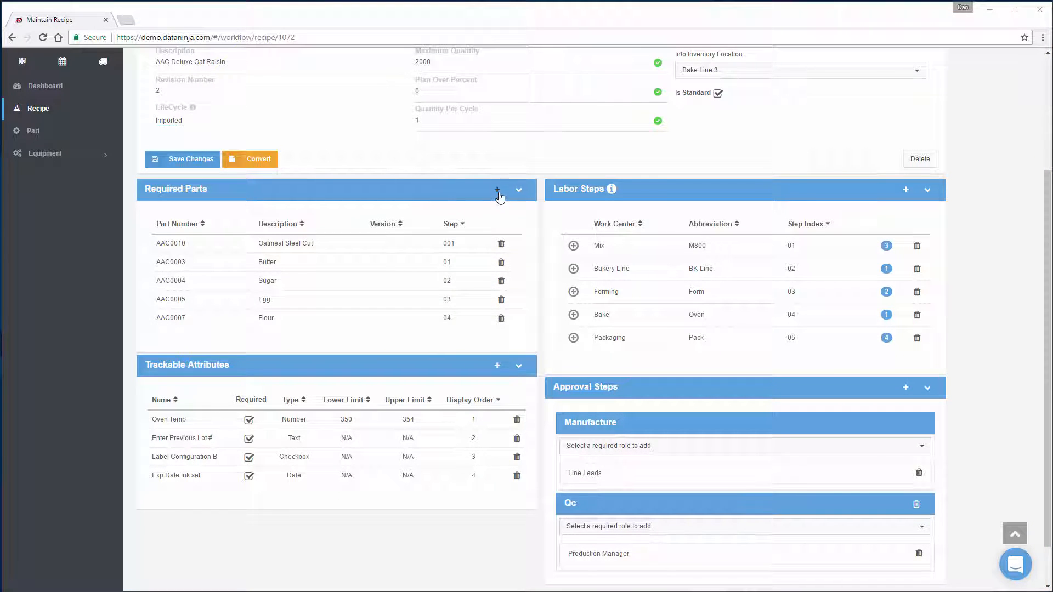
Step: Start another required part for the recipe and choose the existing part AAC0009
left_click(497, 193)
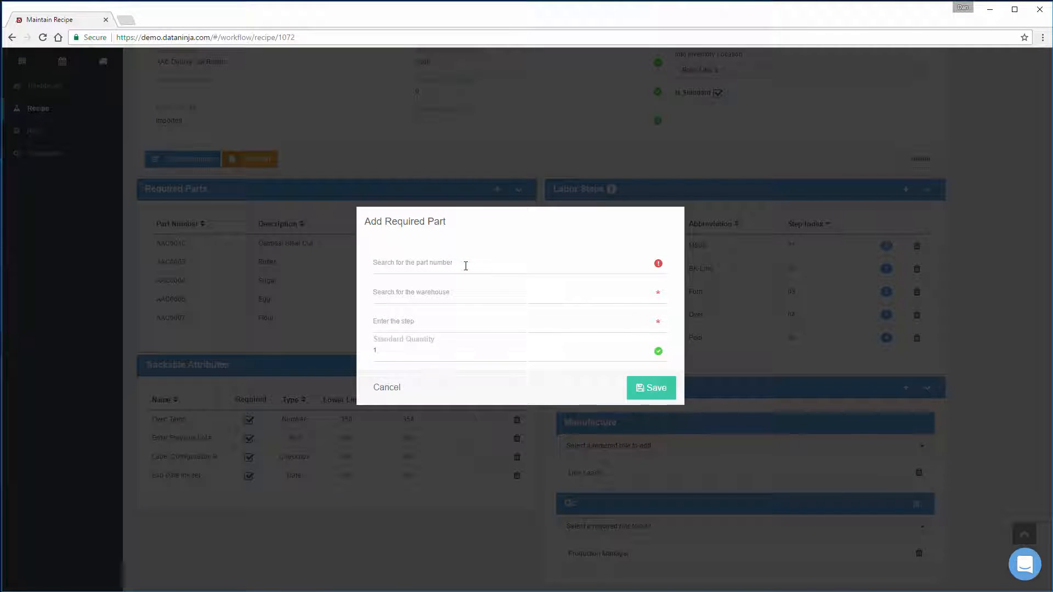
type("AAC")
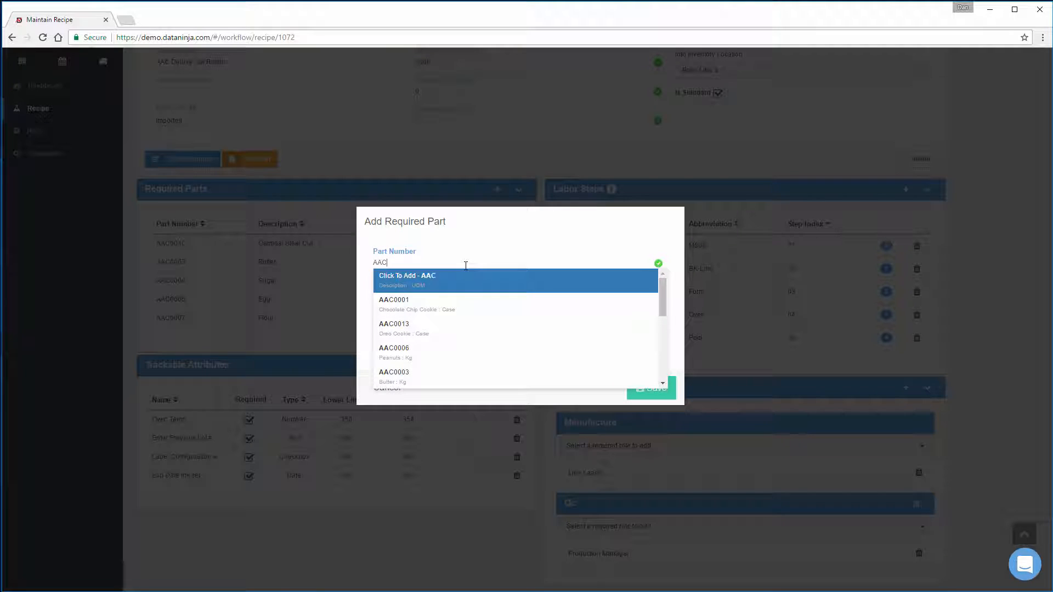
scroll(466, 301, "down", 5)
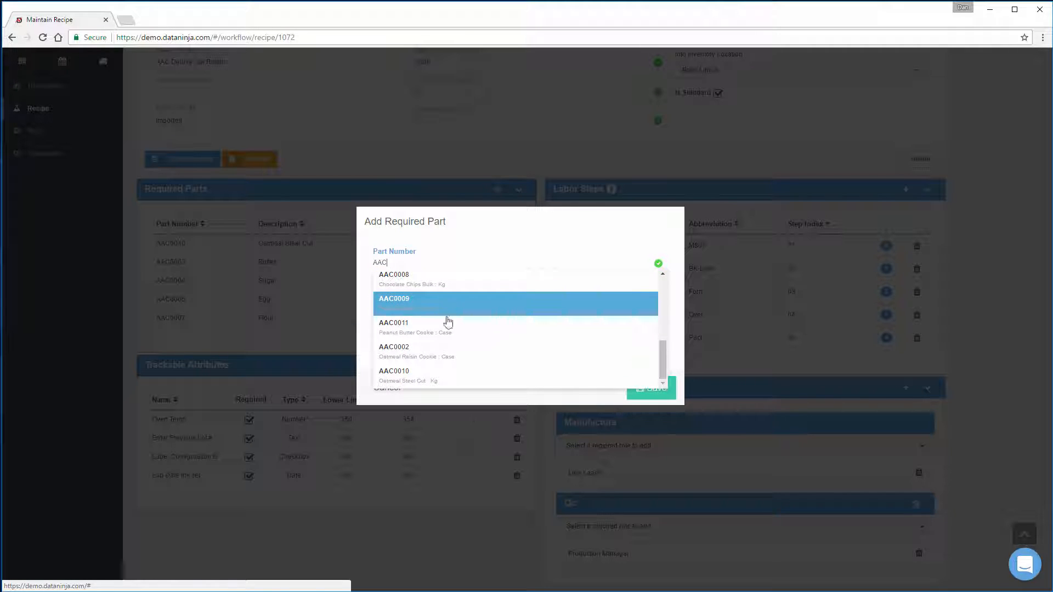
left_click(428, 334)
Step: Assign required part AAC0009 to step 002 with a standard quantity of 3.5 and save it
left_click(397, 337)
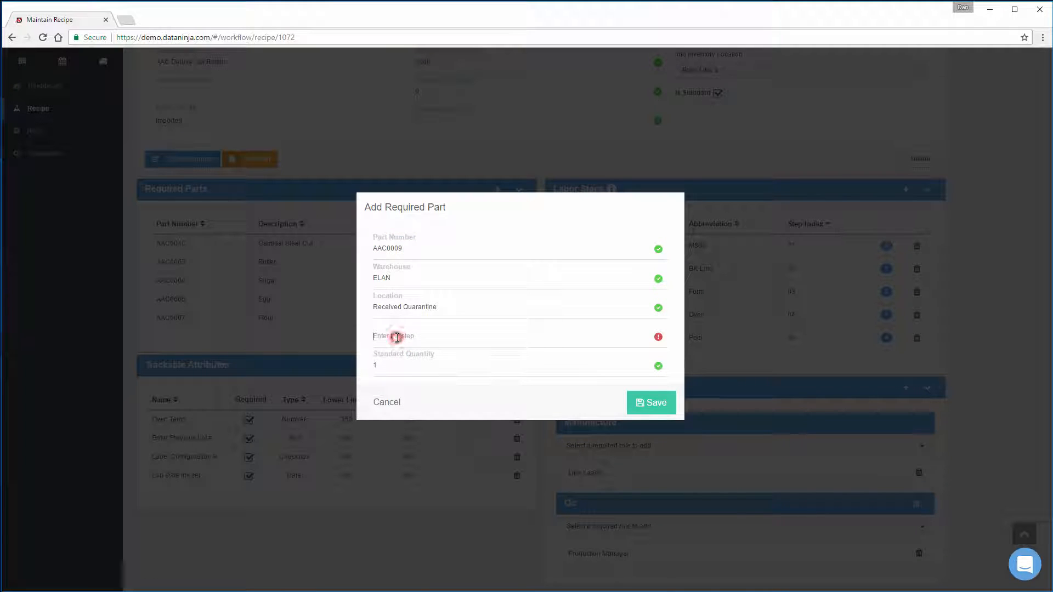
type("002")
left_click(392, 364)
left_click(396, 366)
key("BackSpace")
type("3.5")
left_click(661, 406)
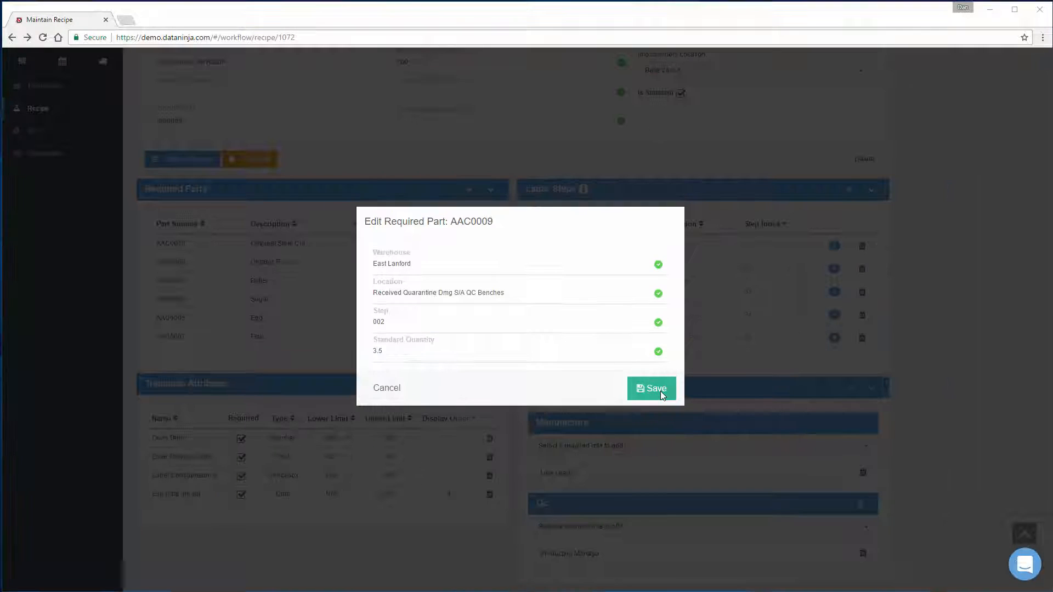
left_click(660, 391)
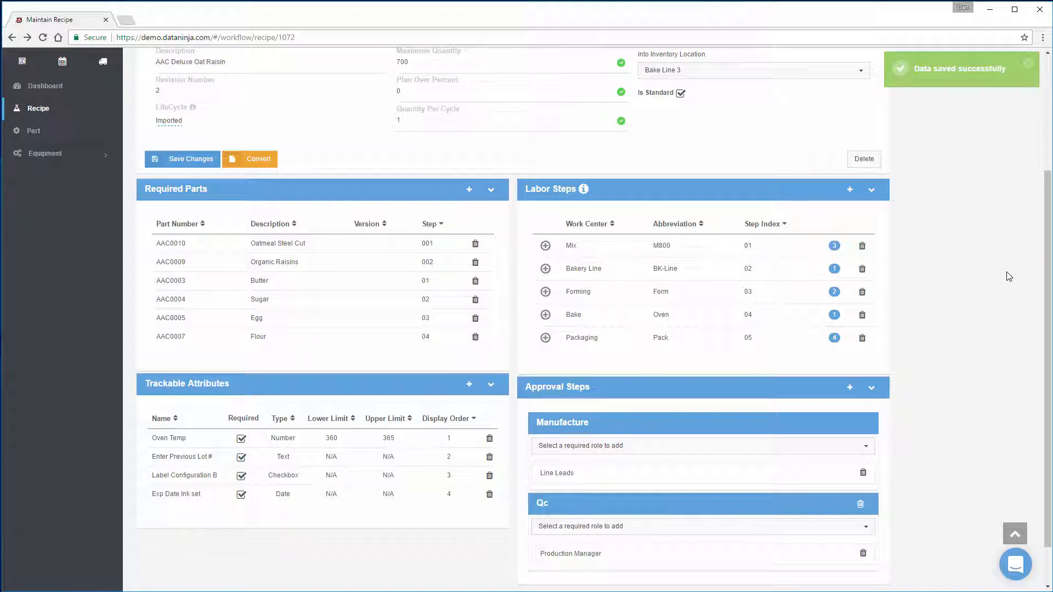
Step: Set the Oven Temp trackable attribute's lower limit to 354 and its upper limit to 357, and save it
scroll(467, 254, "up", 2)
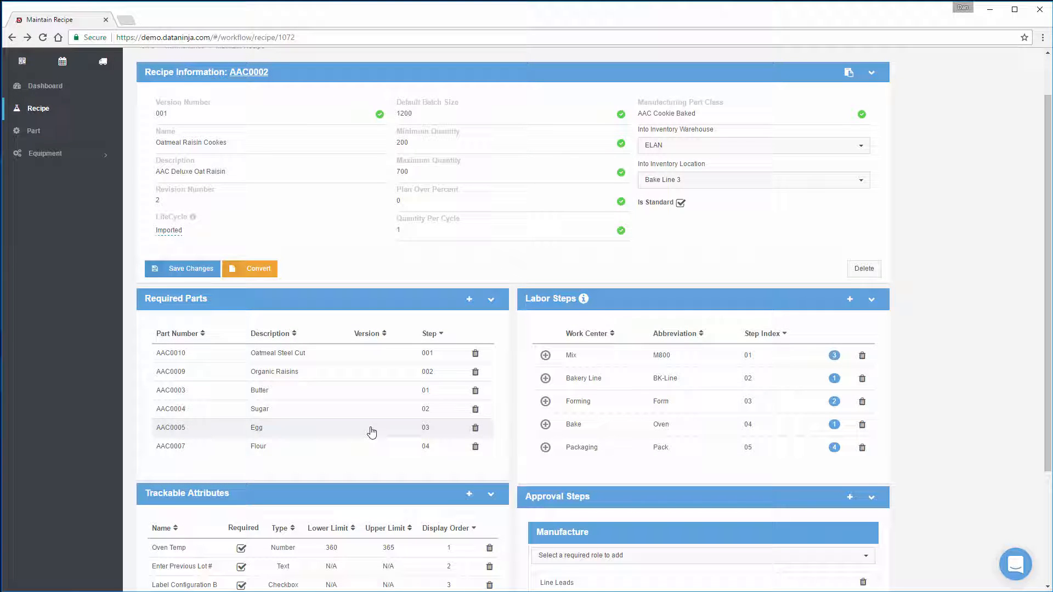
scroll(371, 432, "down", 2)
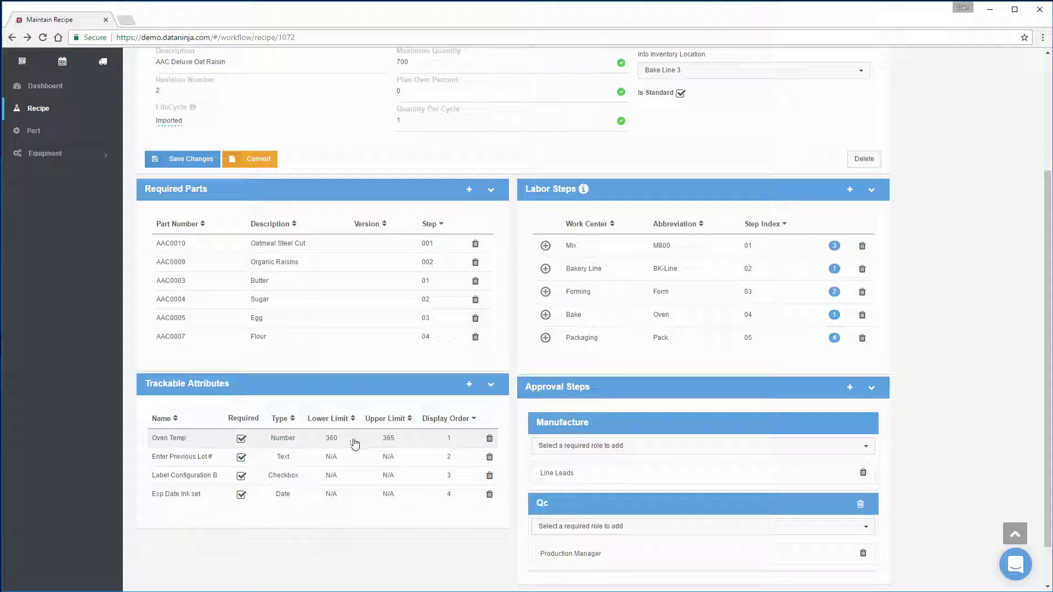
left_click(354, 439)
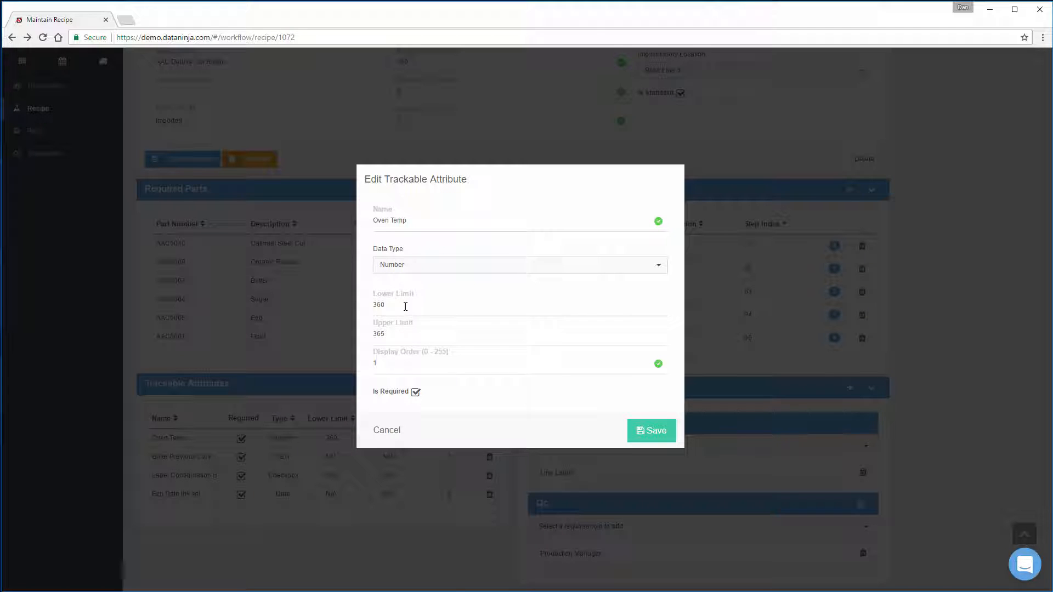
double_click(405, 307)
double_click(400, 336)
type("357")
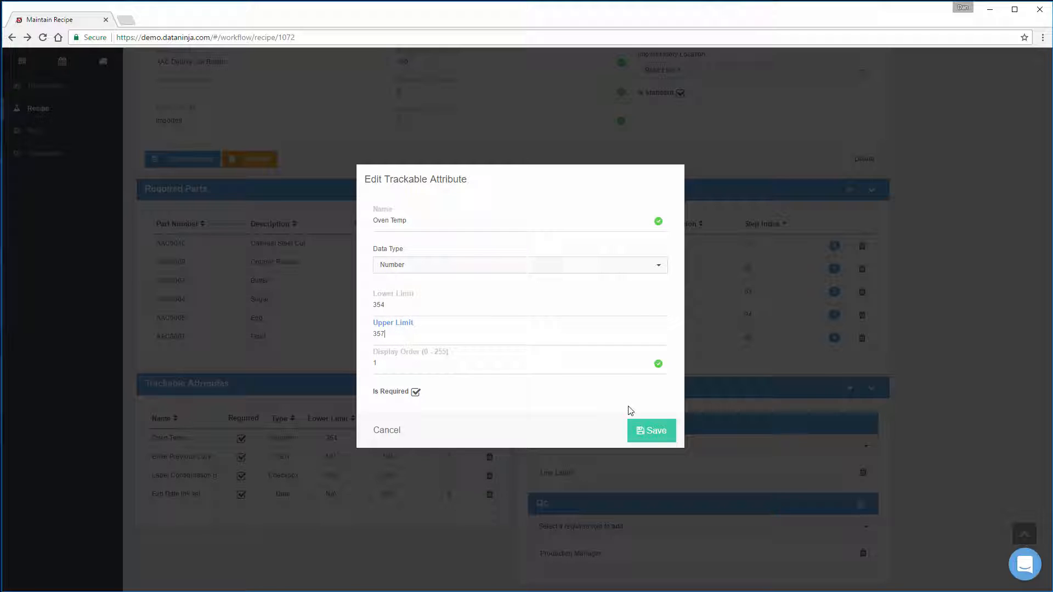
left_click(649, 435)
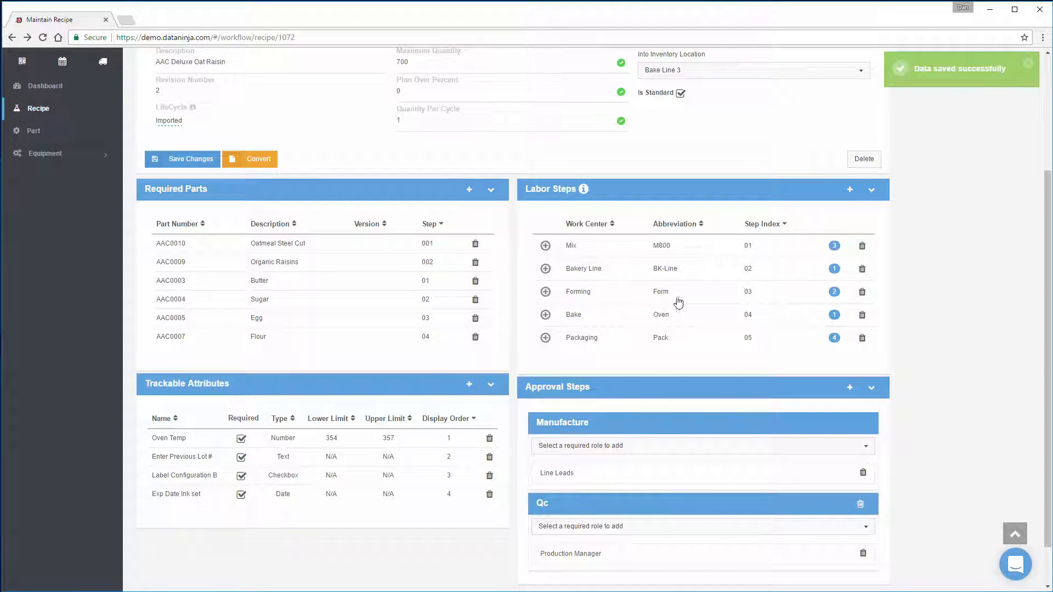
Step: Change the Bakery Line labor step's attribute to "Set the Oven Temperature Line Speed to 5", save it and close the attribute list
left_click(838, 272)
left_click(414, 313)
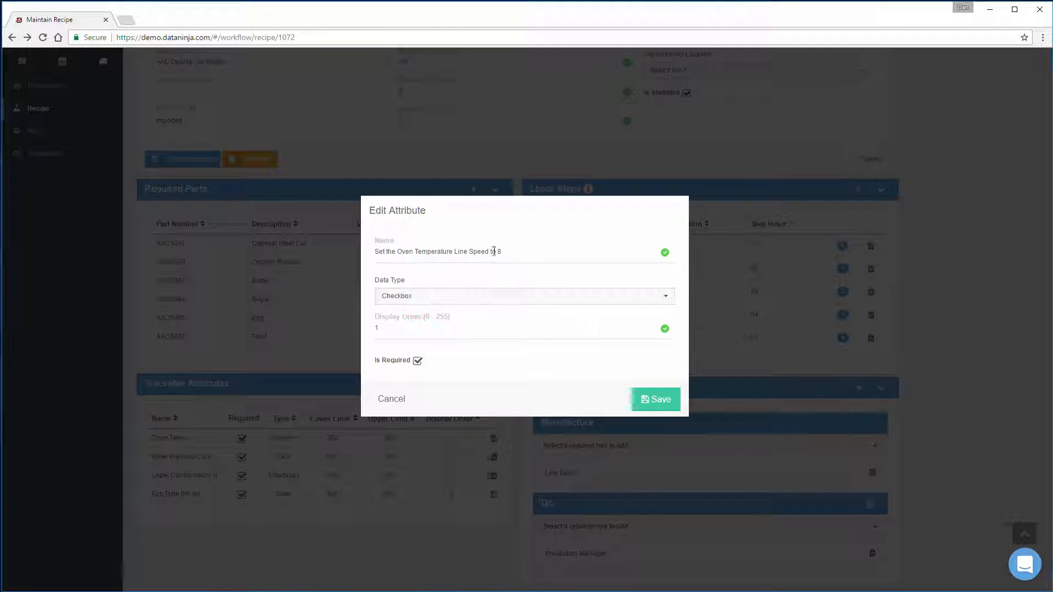
left_click(512, 251)
key("BackSpace")
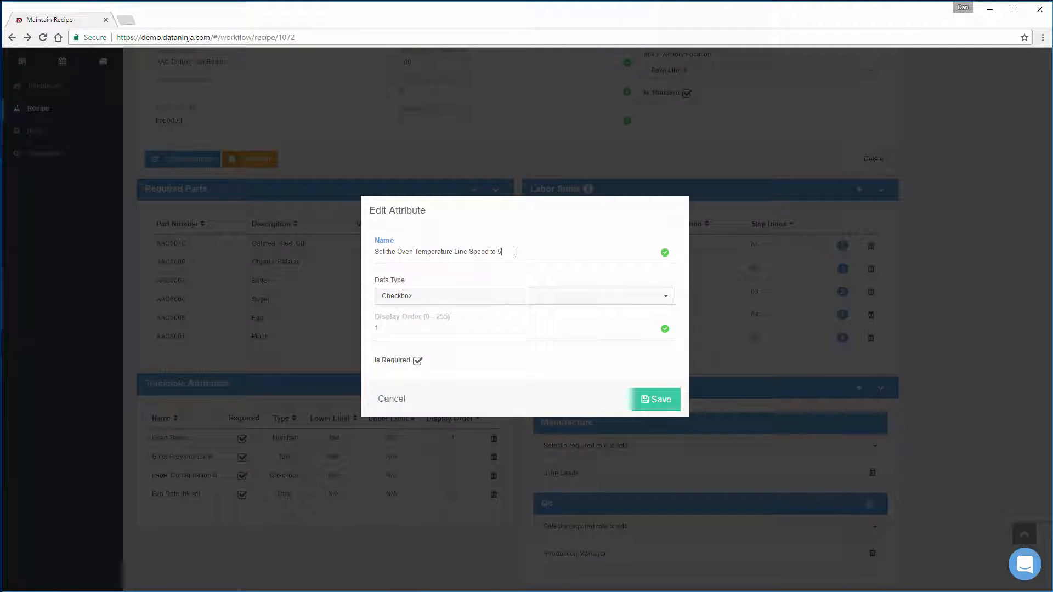
left_click(660, 400)
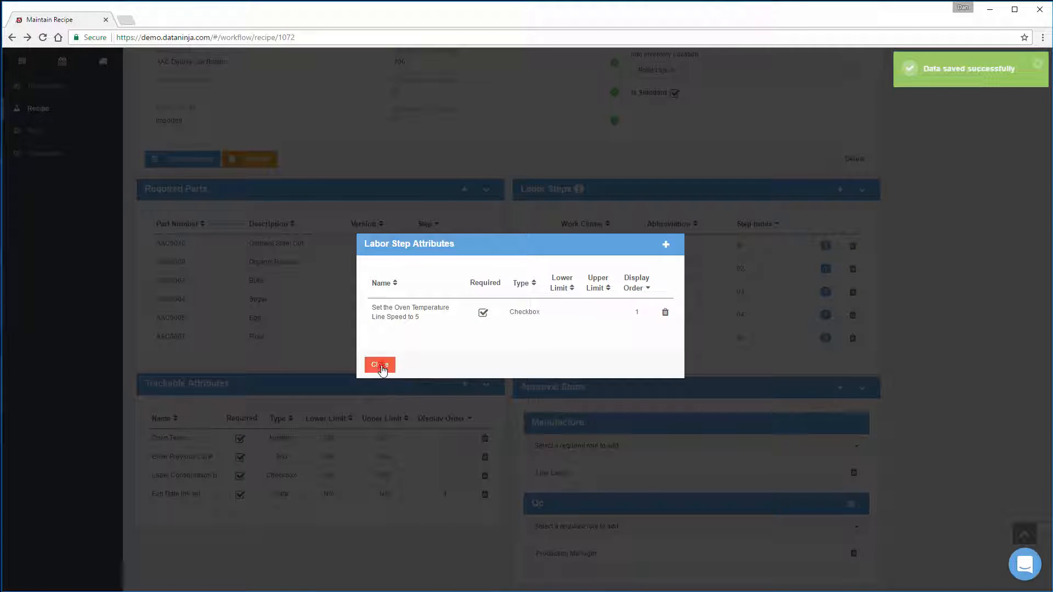
left_click(380, 364)
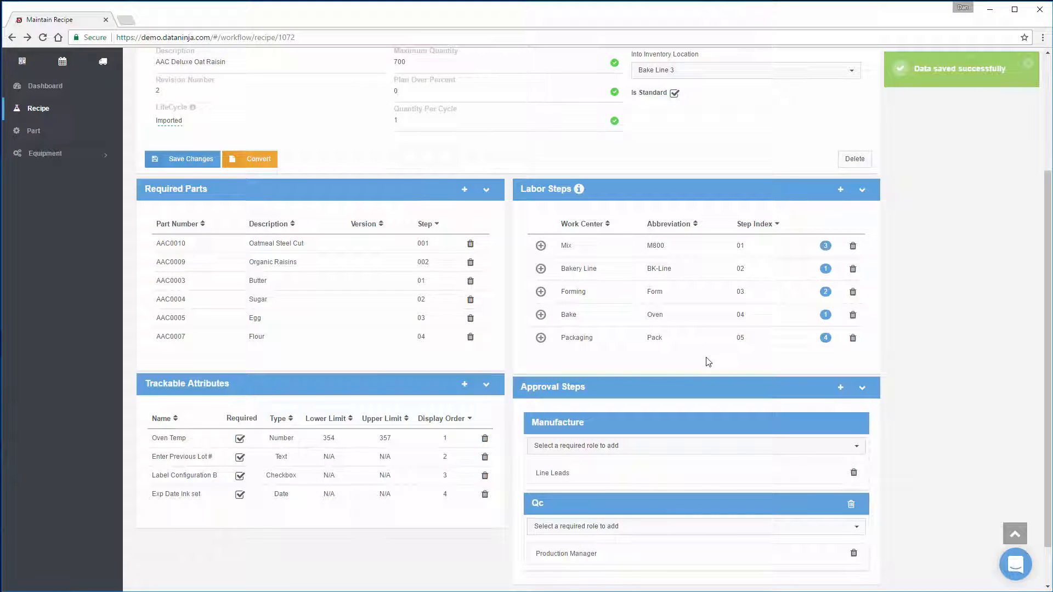
Step: Set the Packaging labor step's Number of Cases Produced limits to 500 lower and 750 upper, save them and close the attribute list
left_click(825, 337)
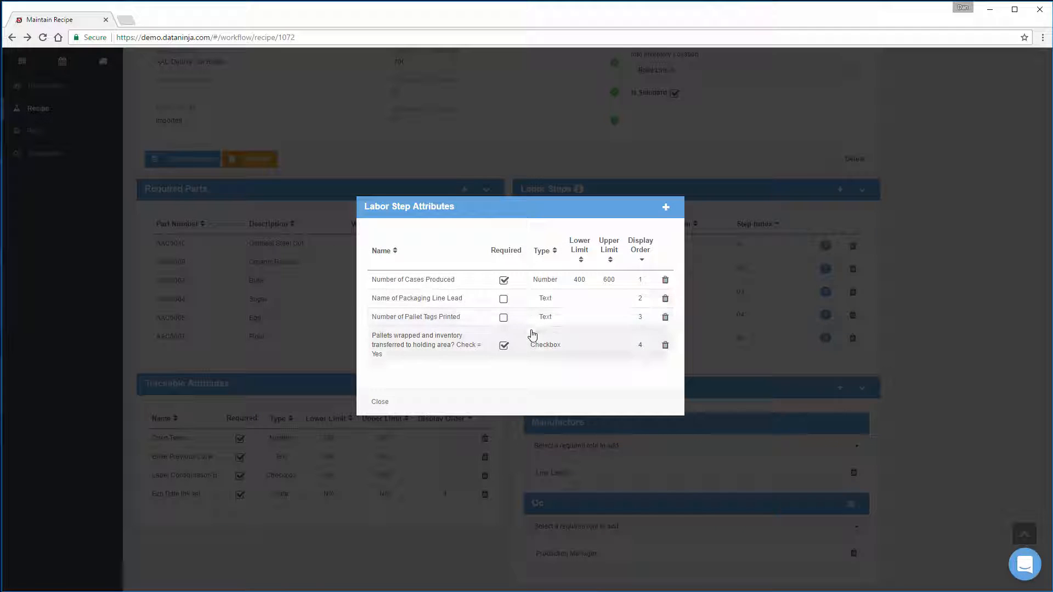
left_click(573, 280)
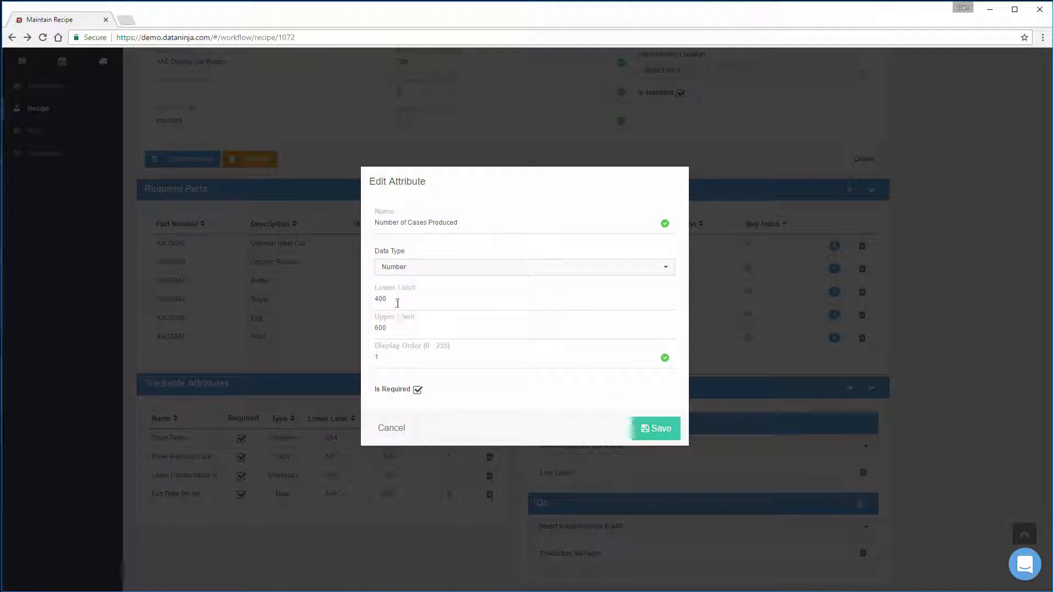
double_click(394, 300)
type("500")
double_click(381, 327)
type("750")
left_click(649, 427)
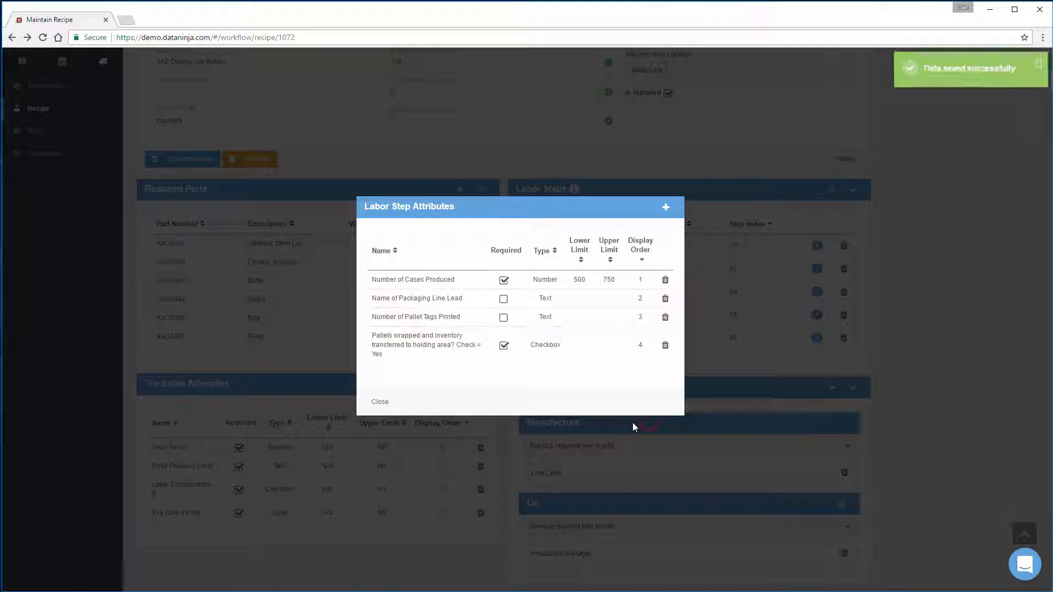
left_click(380, 402)
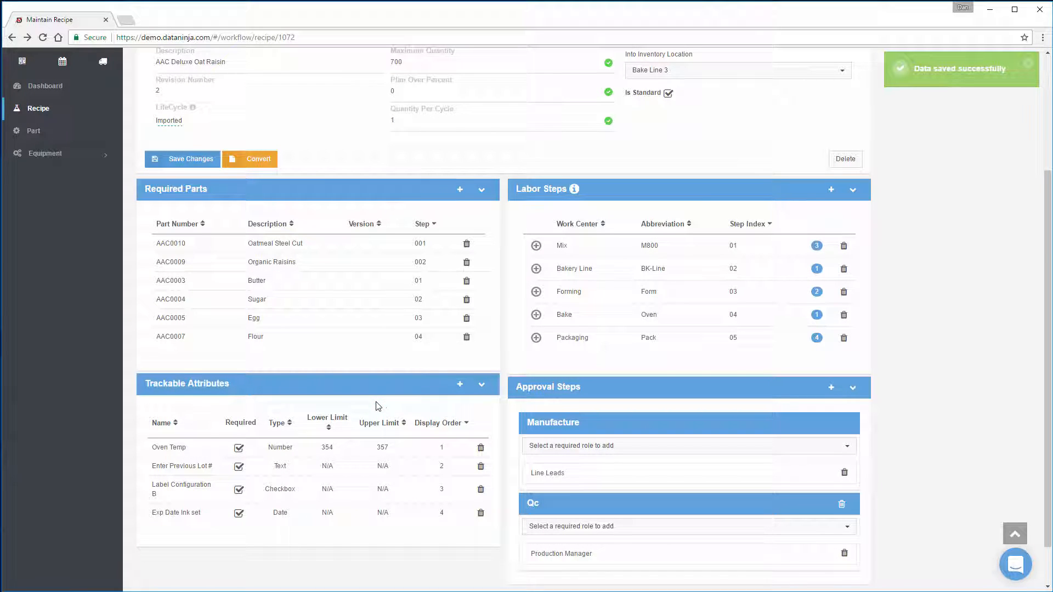
Step: Add an approval step named New Product Manager to the recipe with QA as its required role
scroll(506, 398, "down", 1)
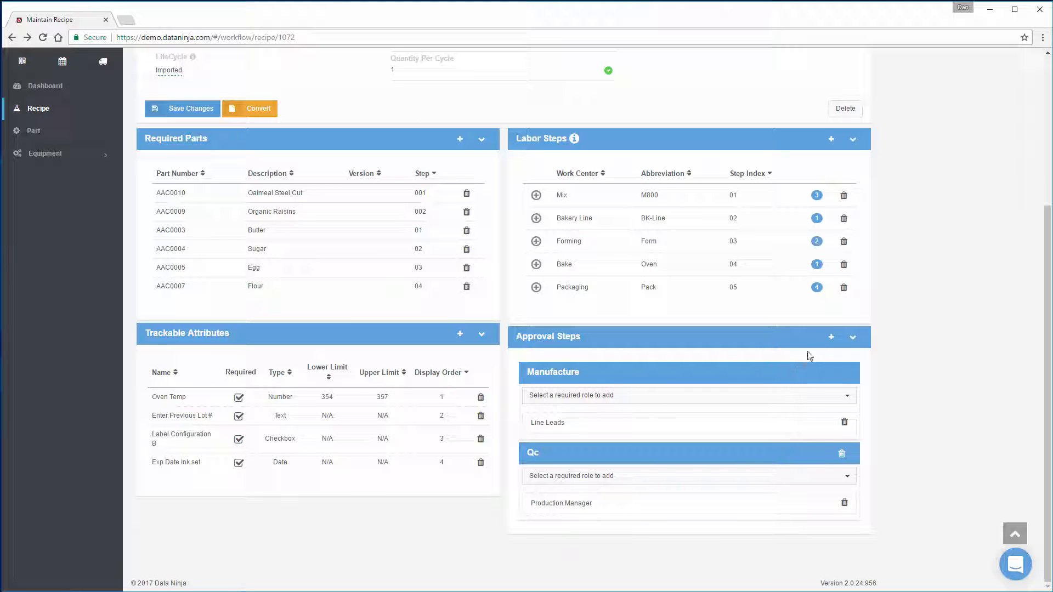
left_click(831, 337)
left_click(414, 276)
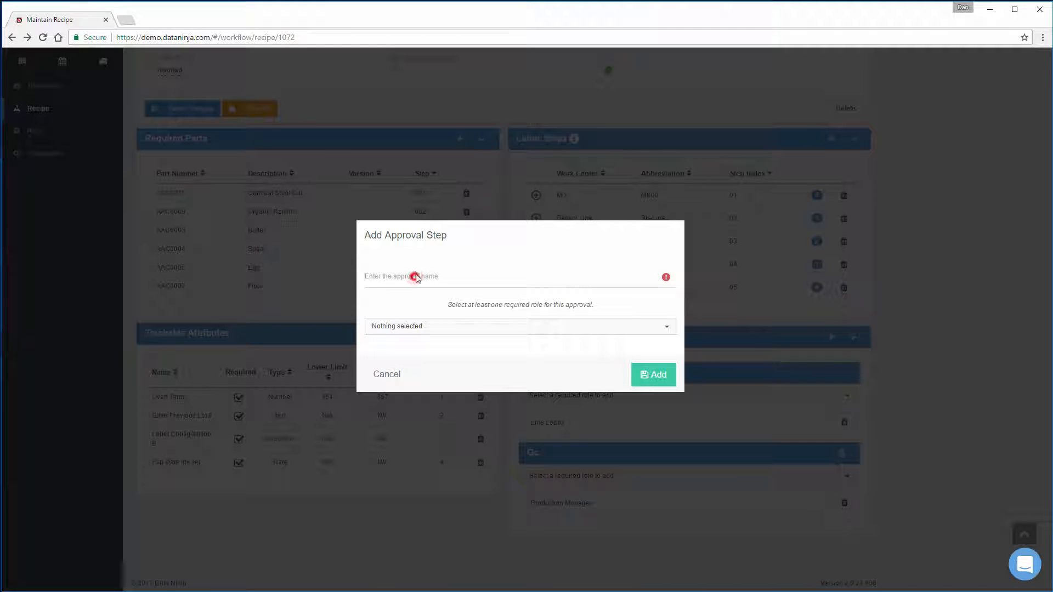
type("New Product Manager")
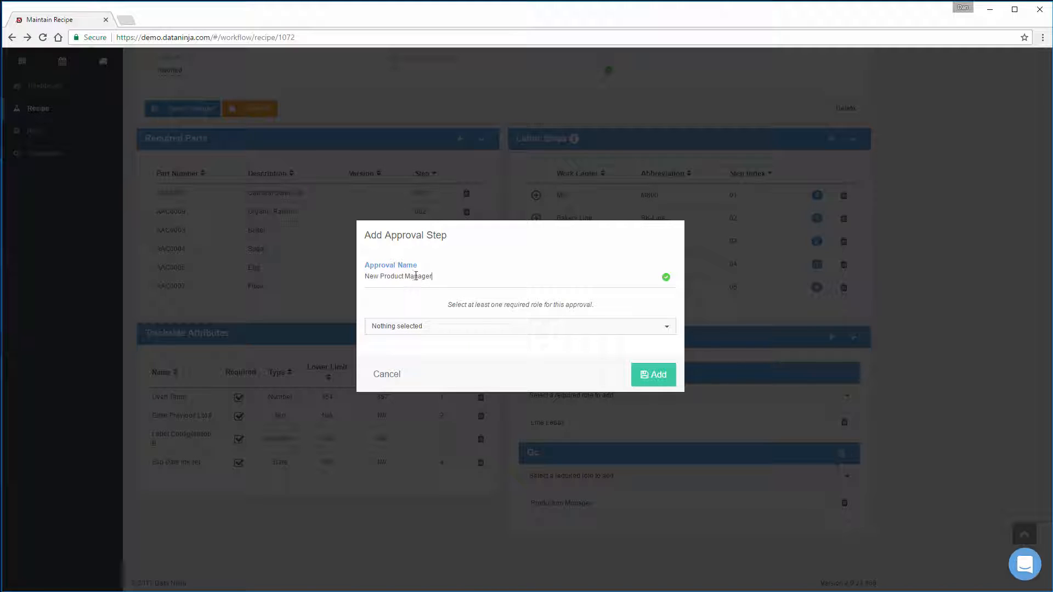
left_click(413, 327)
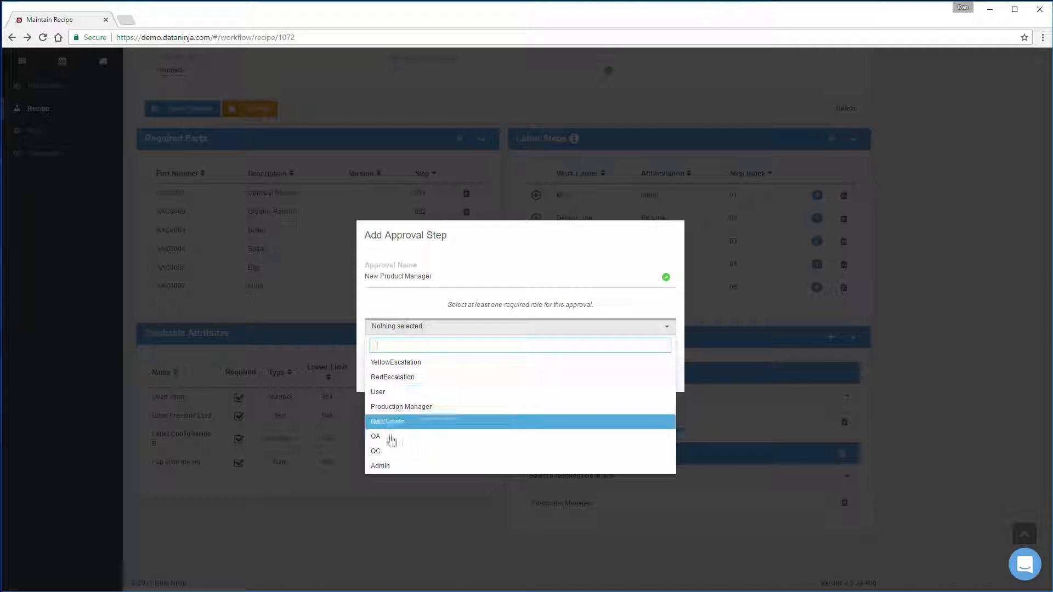
left_click(389, 436)
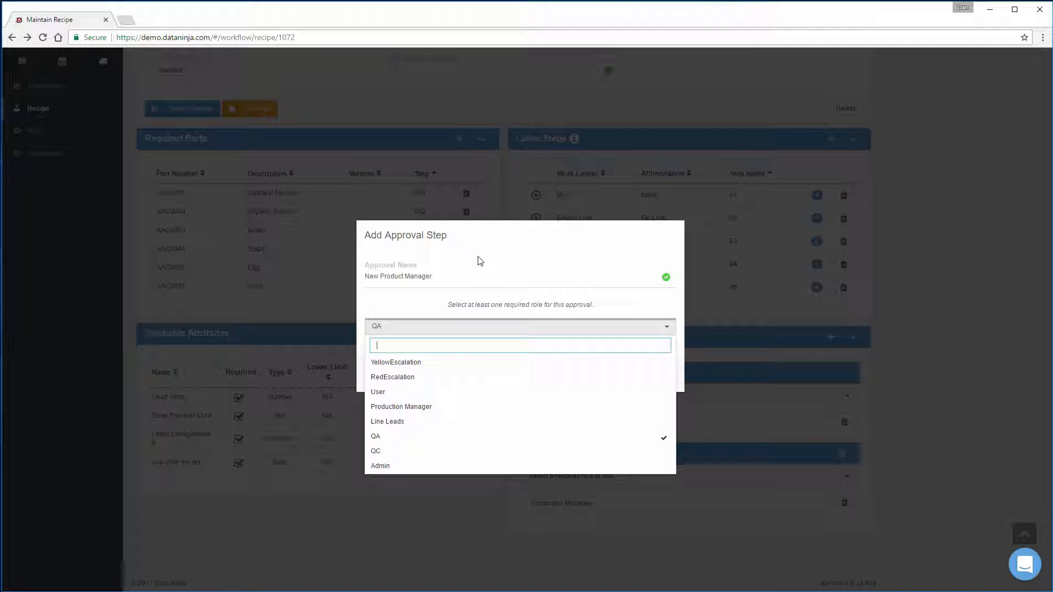
left_click(534, 253)
left_click(663, 374)
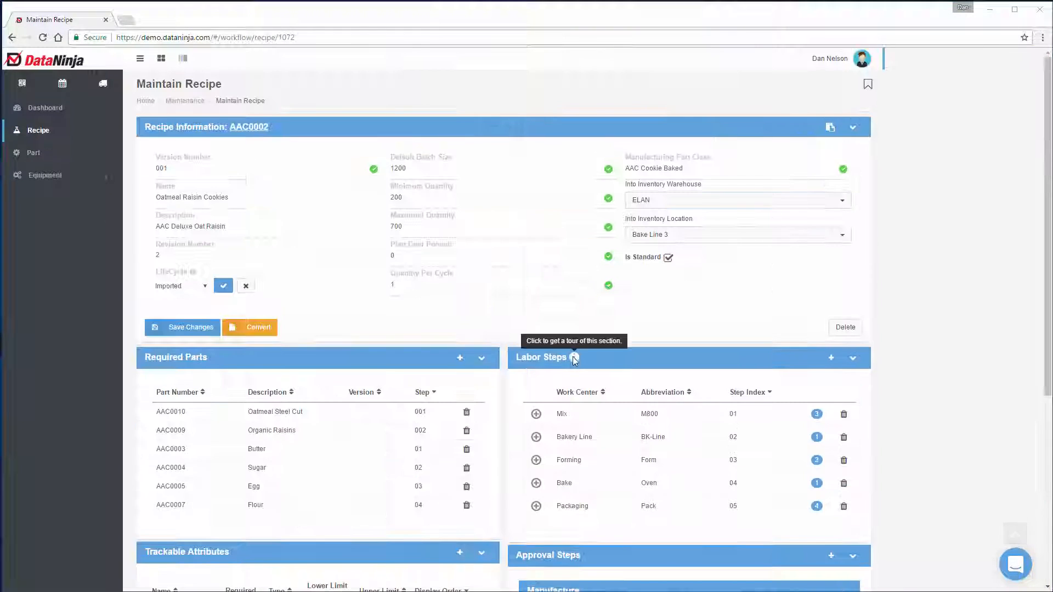
Step: Change the Oatmeal Raisin Cookies recipe's life cycle to Released and save the recipe changes
left_click(205, 286)
left_click(167, 307)
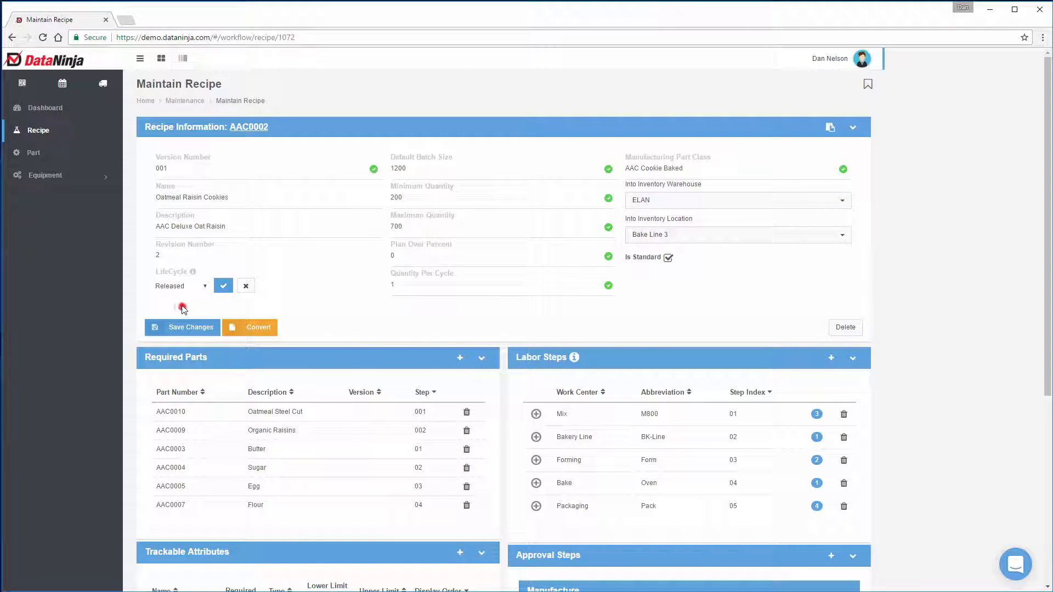
left_click(223, 286)
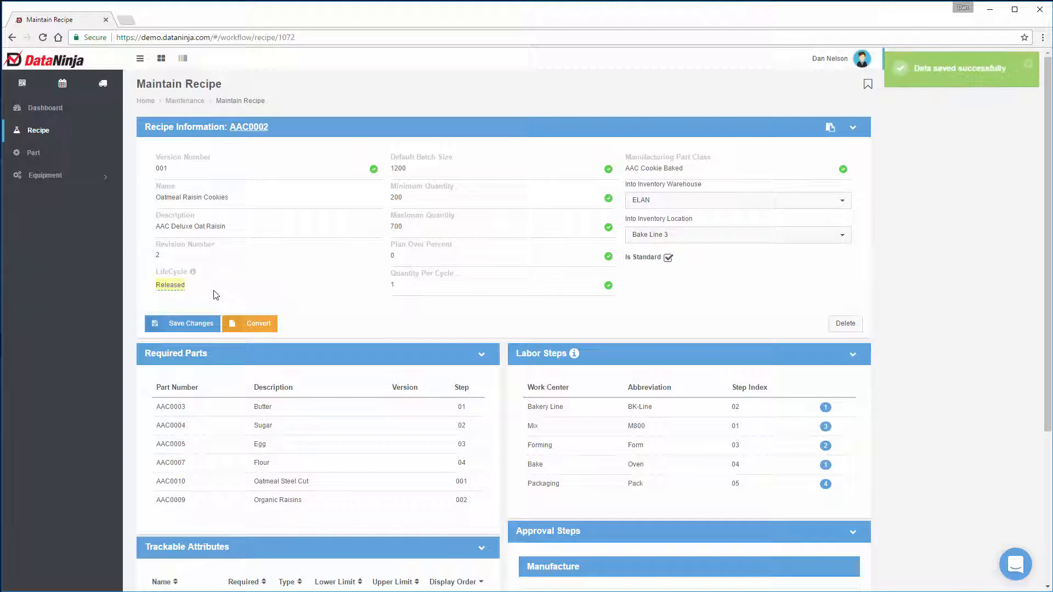
left_click(177, 323)
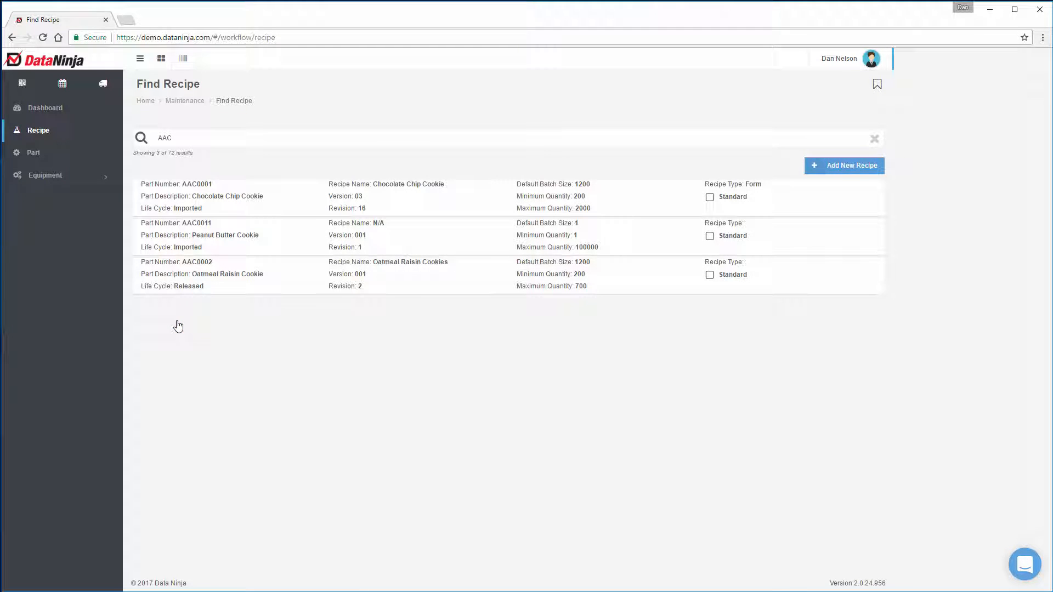
Step: View part AAC0002 in the schedule calendar and return to the home page
left_click(62, 85)
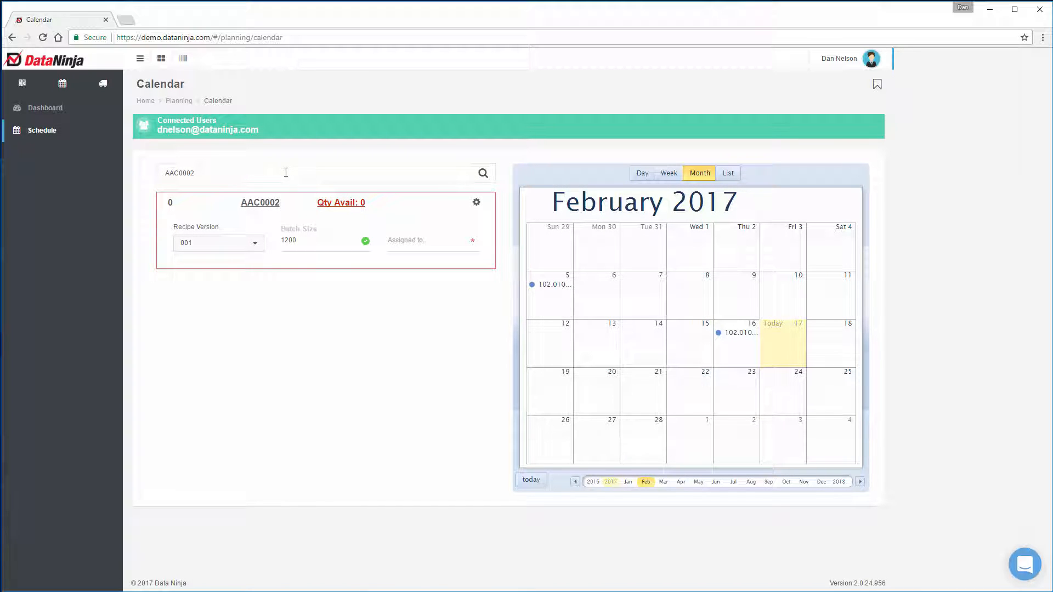
left_click(49, 65)
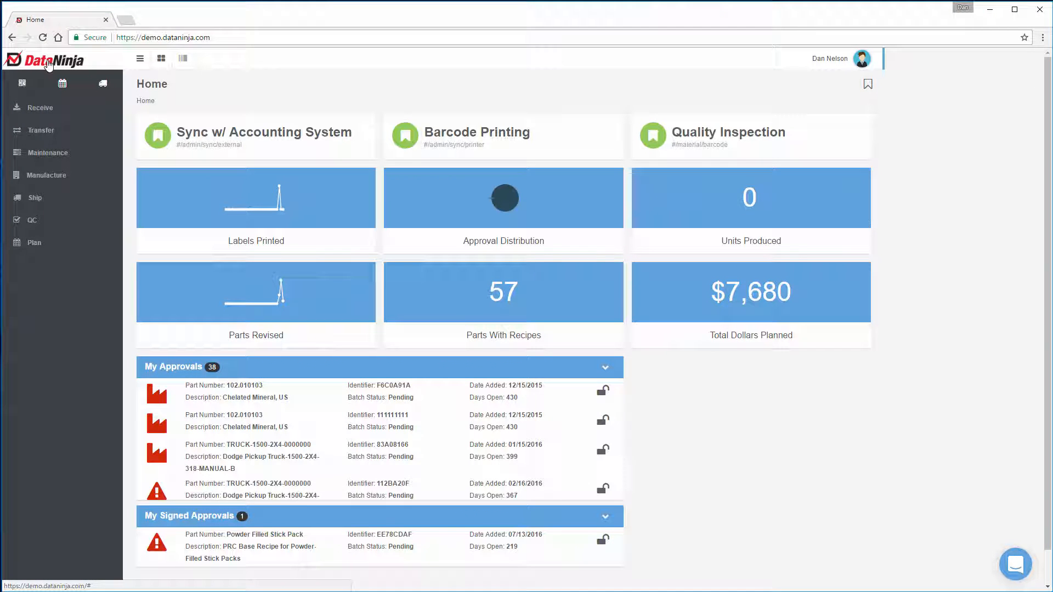